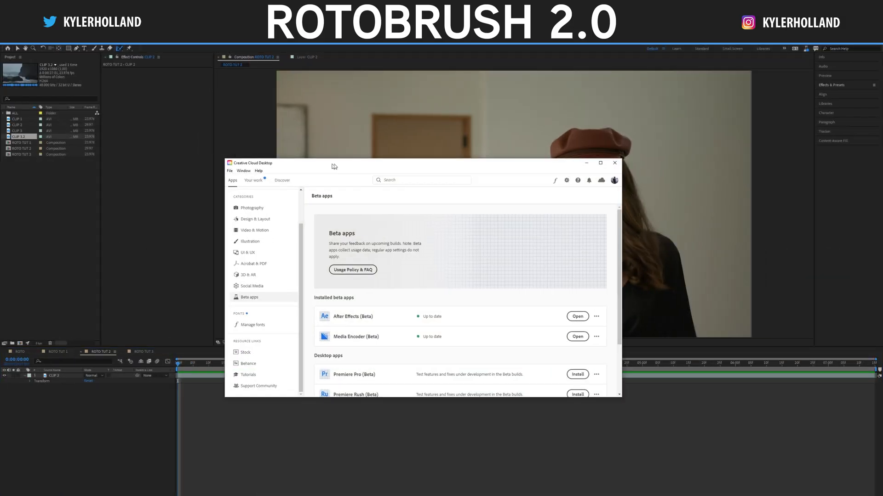
Look over the beta apps in Creative Cloud Desktop and minimize its window to return to After Effects
scroll(253, 242, up, 2)
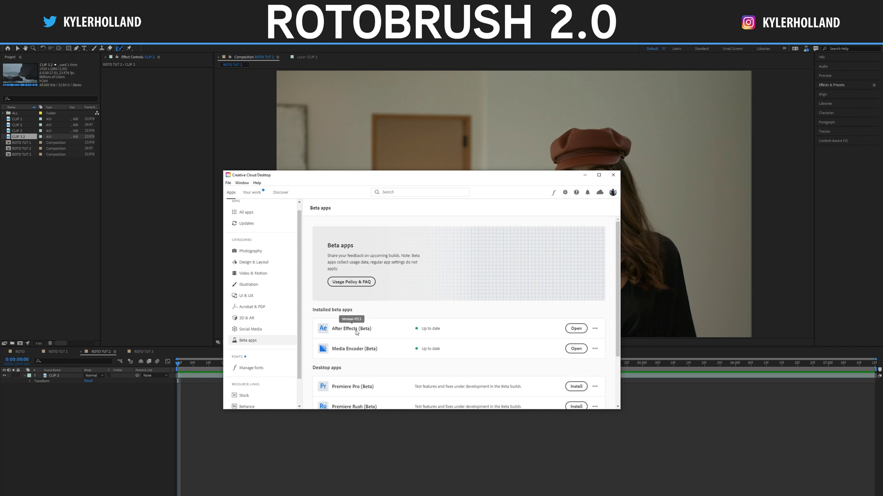
click(585, 176)
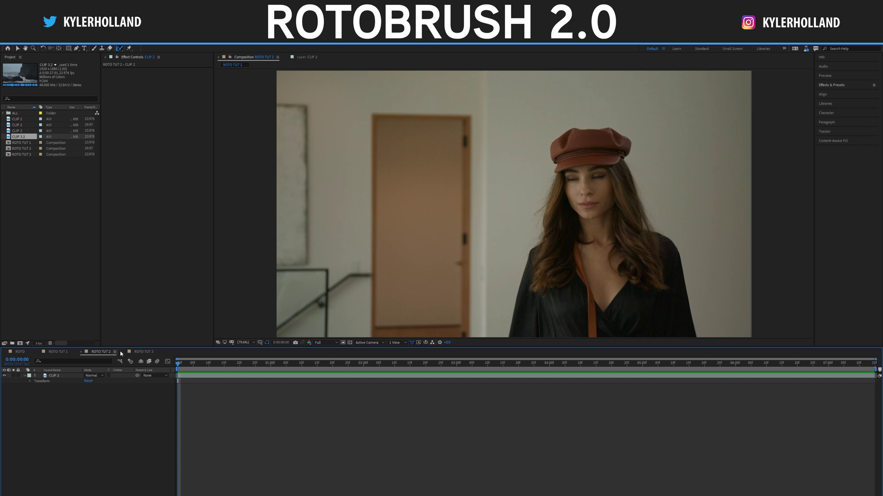
Preview the woman's footage in the ROTO TUT 2 composition from several points and return the playhead to the first frame
key(space)
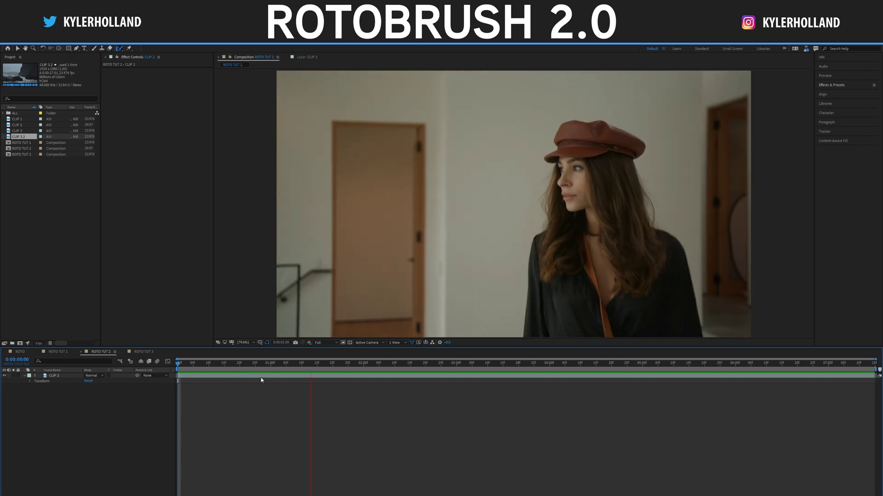
click(193, 364)
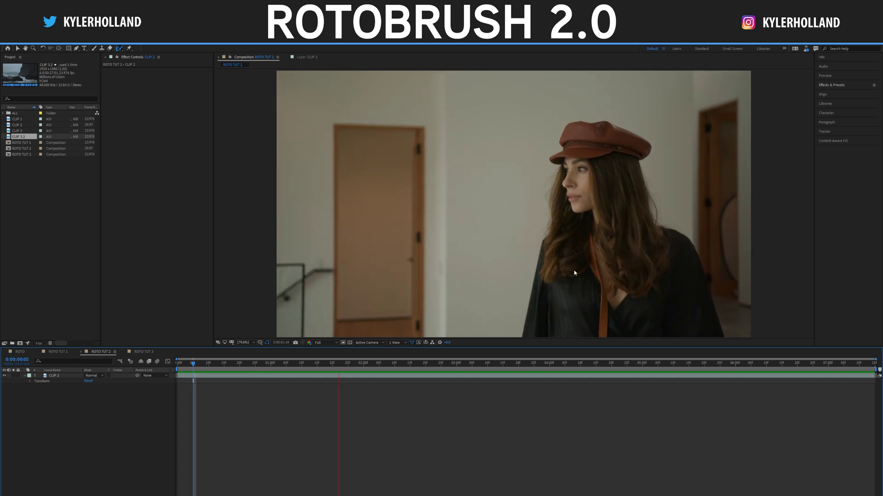
key(space)
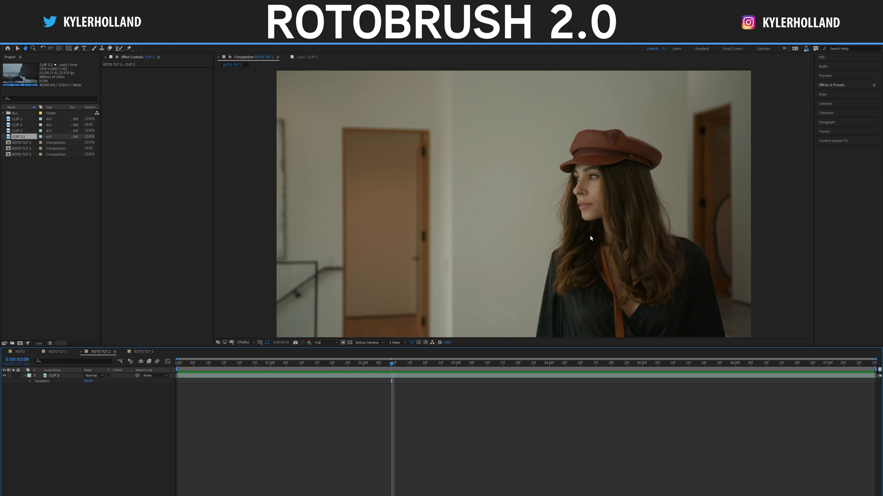
key(space)
key(space)
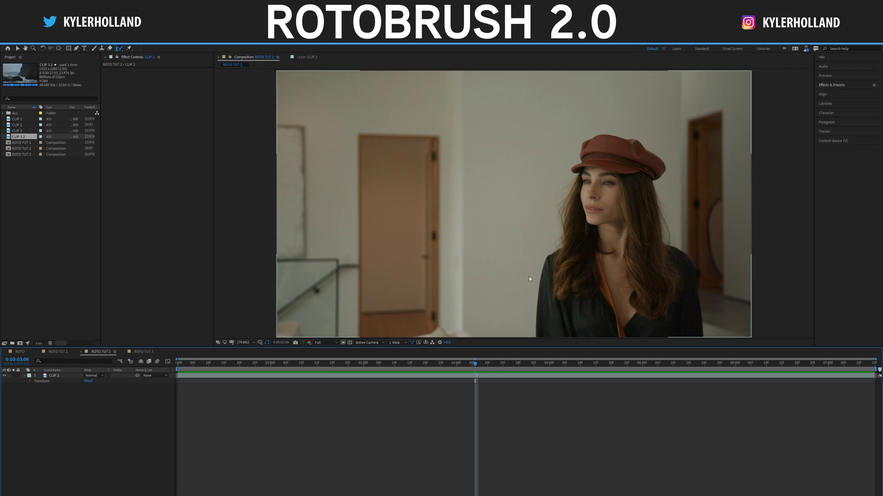
click(462, 363)
key(Home)
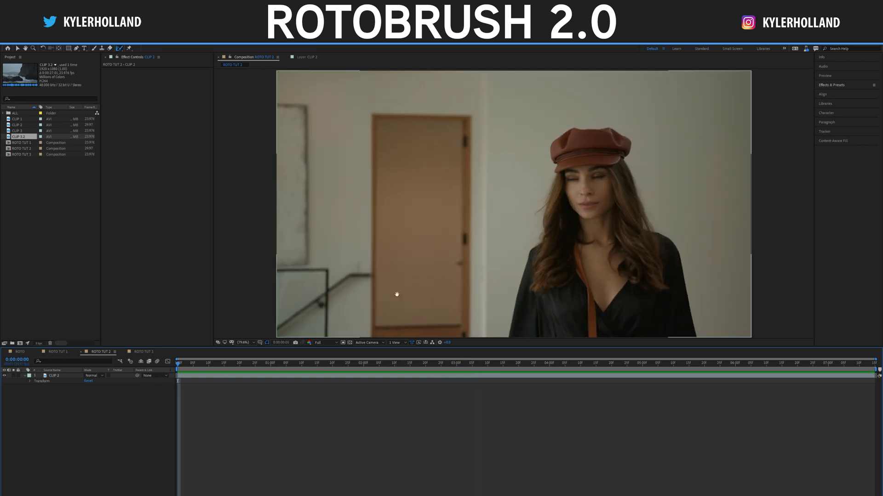
key(space)
key(space)
drag(351, 366, 178, 368)
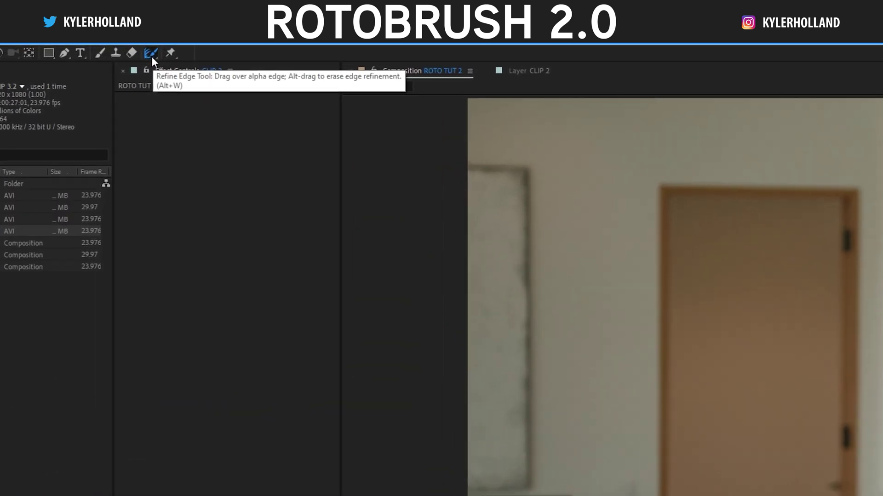
Activate the Roto Brush Tool and open the CLIP 2 layer in its own Layer viewer
click(120, 49)
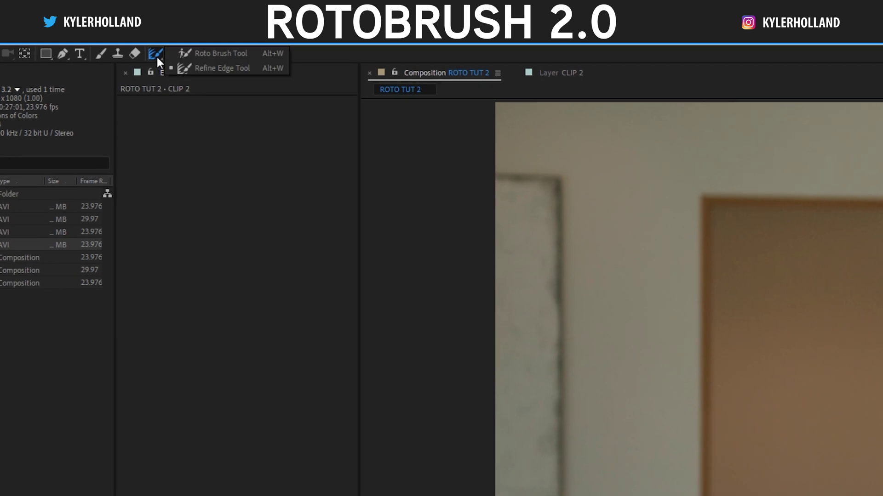
click(196, 54)
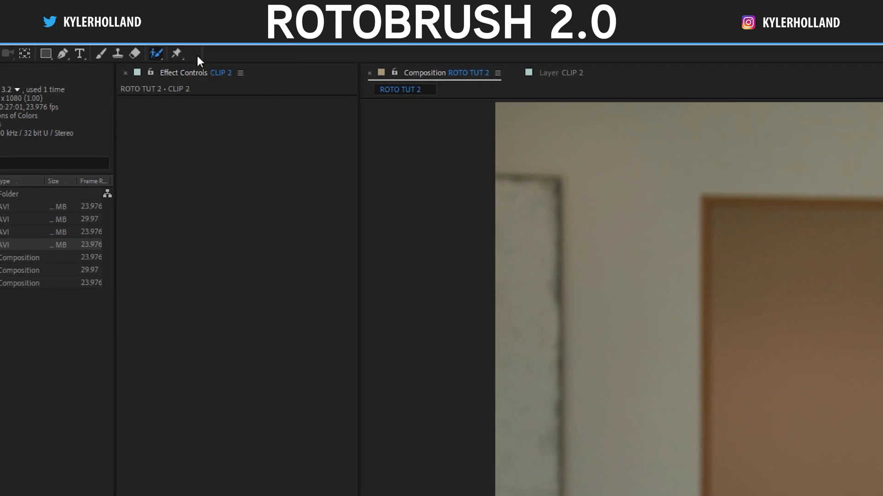
click(156, 55)
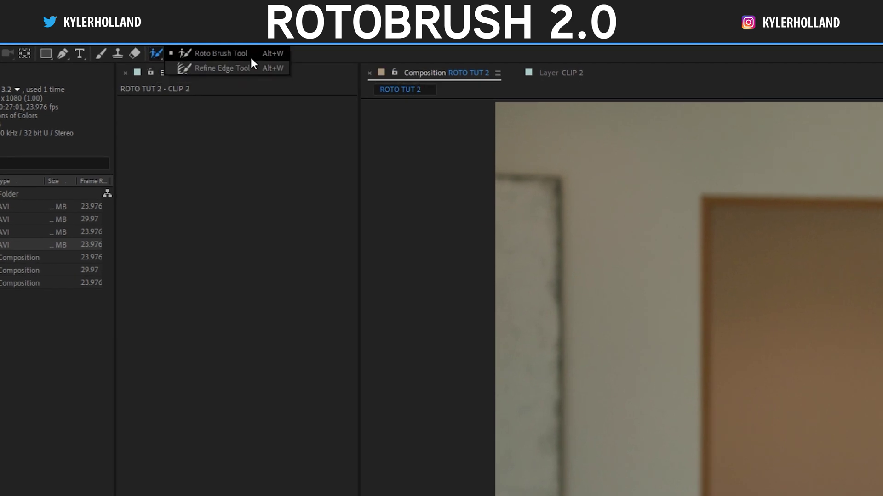
click(242, 54)
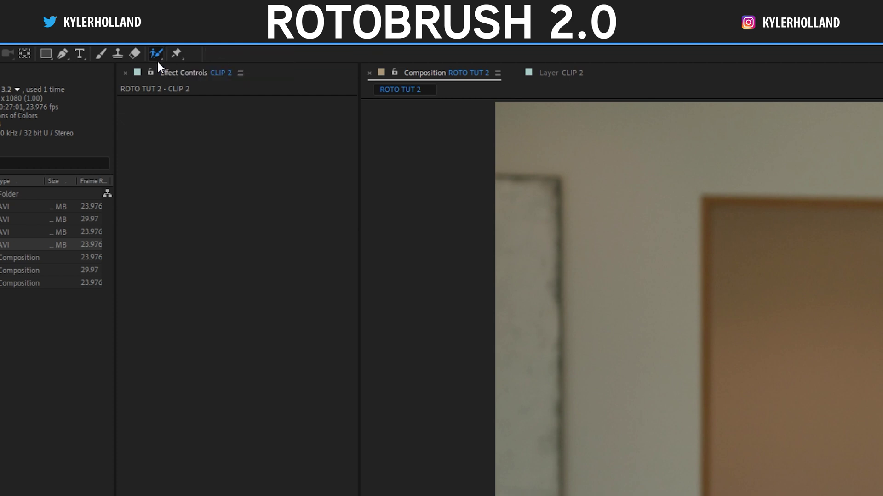
click(156, 56)
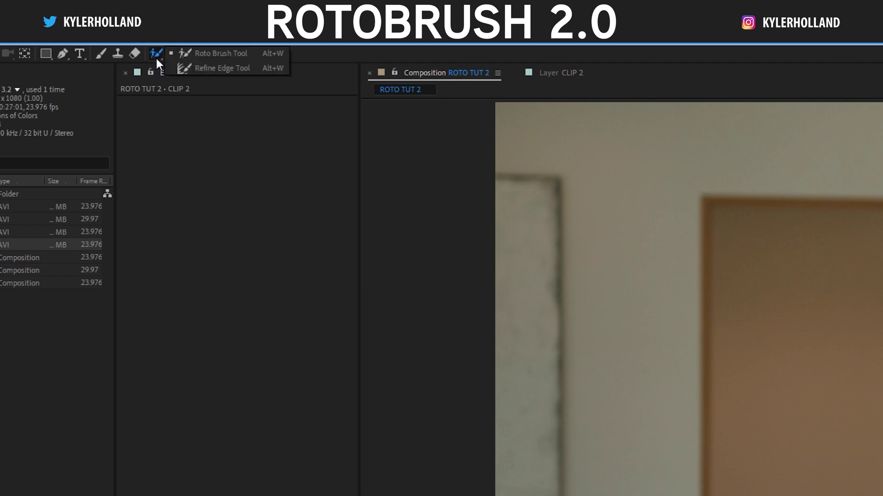
click(227, 54)
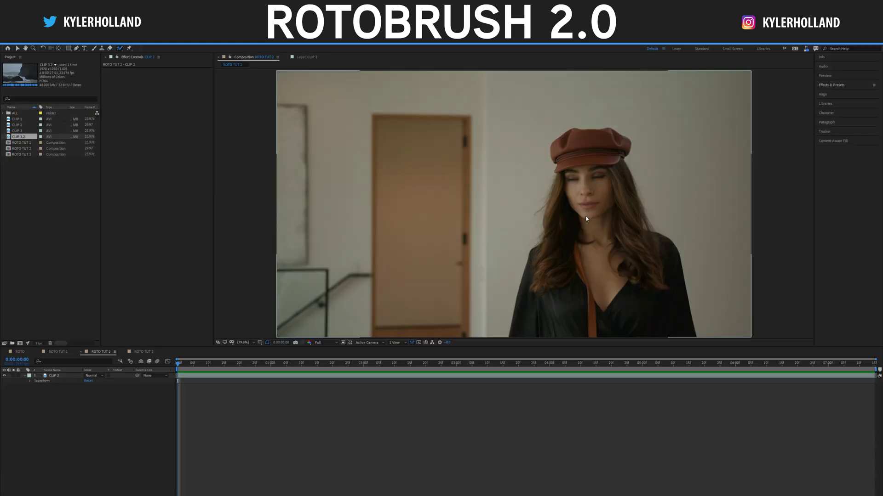
double_click(586, 219)
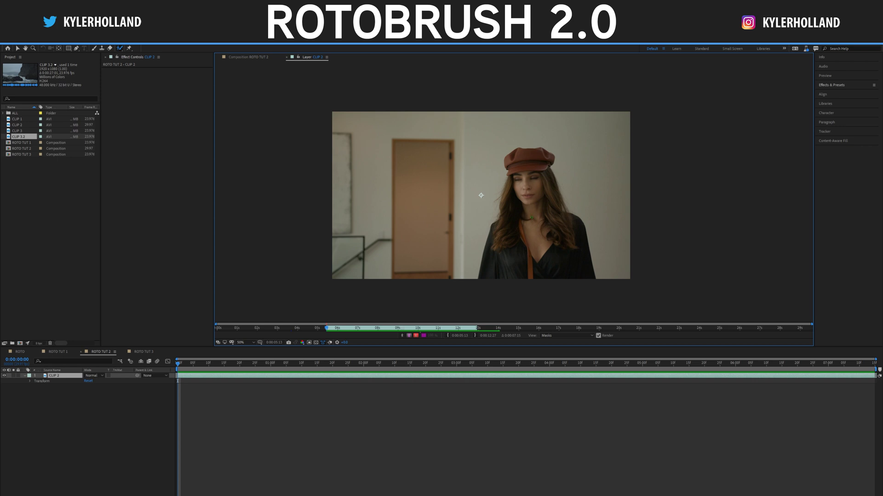
Paint Roto Brush foreground strokes over the woman's body, hair, face and hat to select her whole figure
scroll(506, 224, up, 4)
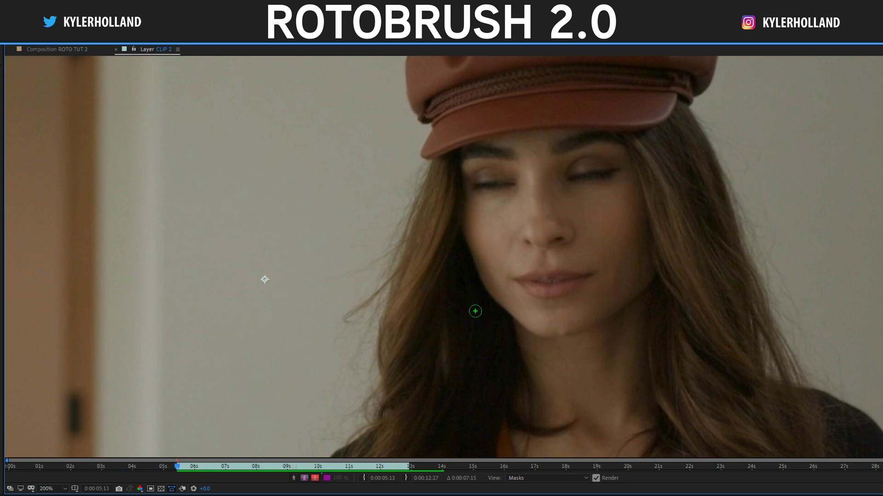
scroll(472, 306, up, 2)
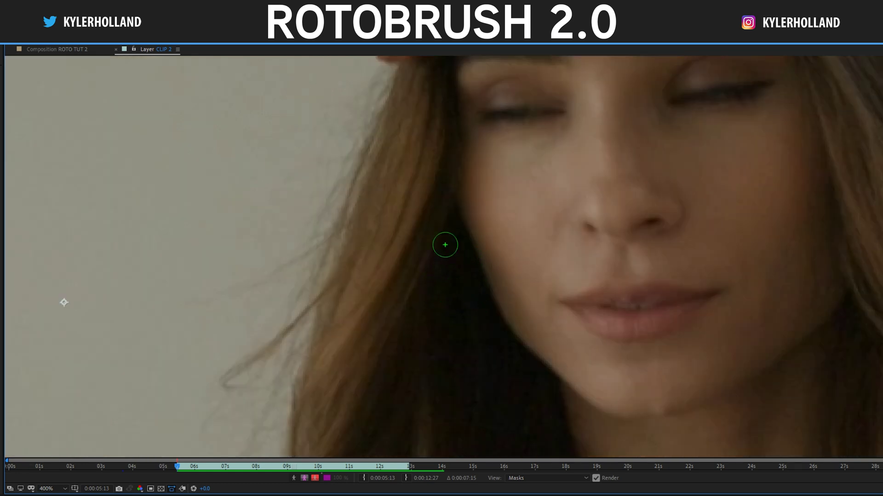
key(alt)
scroll(411, 269, down, 5)
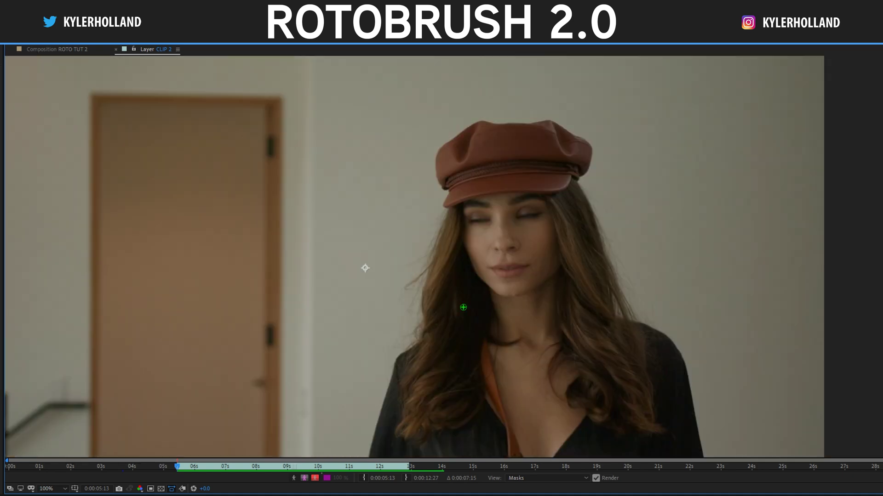
mouse_move(460, 354)
mouse_down()
mouse_move(435, 199)
mouse_move(514, 220)
mouse_move(512, 340)
mouse_move(438, 245)
mouse_up()
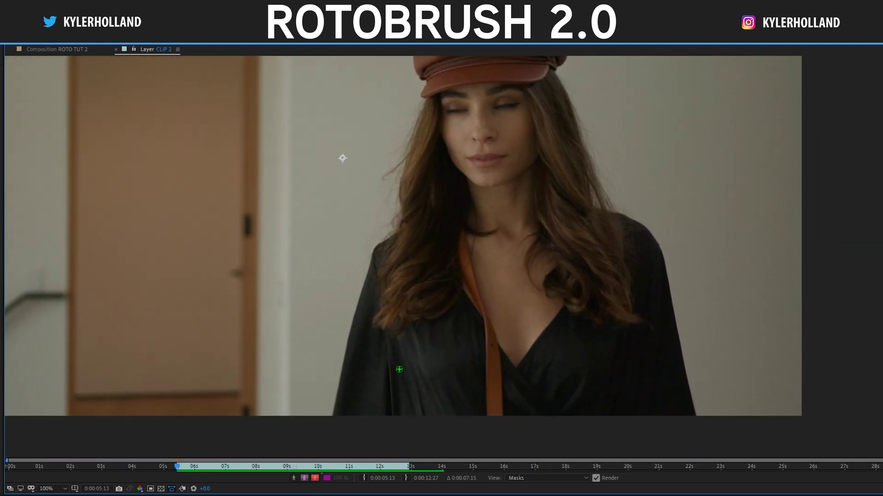
mouse_move(339, 426)
mouse_down()
mouse_move(391, 259)
mouse_move(421, 231)
mouse_move(457, 110)
mouse_up()
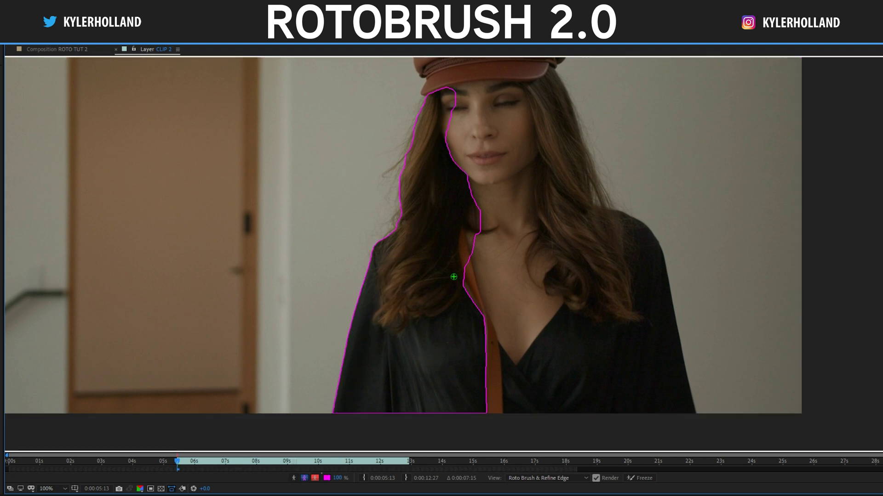
drag(487, 157, 485, 163)
scroll(485, 162, down, 2)
mouse_move(396, 222)
mouse_down()
mouse_move(387, 198)
mouse_move(423, 158)
mouse_move(499, 185)
mouse_move(515, 248)
mouse_move(586, 388)
mouse_move(583, 350)
mouse_up()
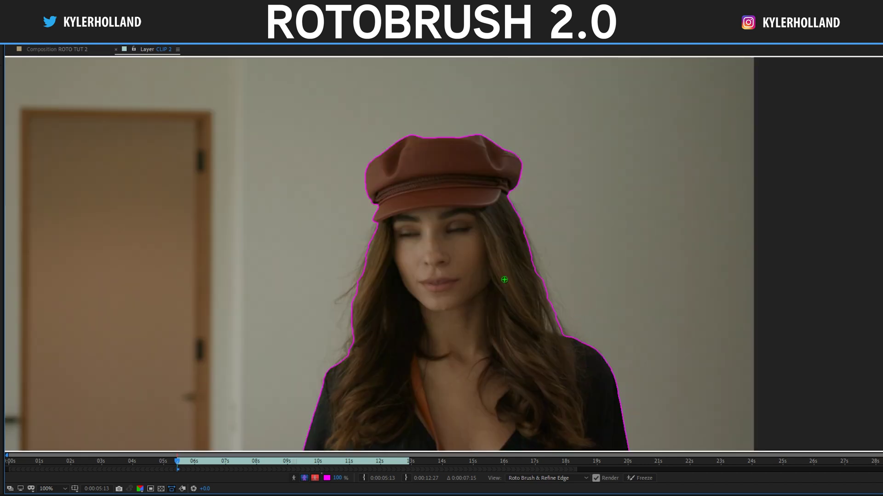
Inspect the woman's cutout edges on black and with the red alpha overlay, and restore the alpha boundary view
scroll(505, 279, up, 2)
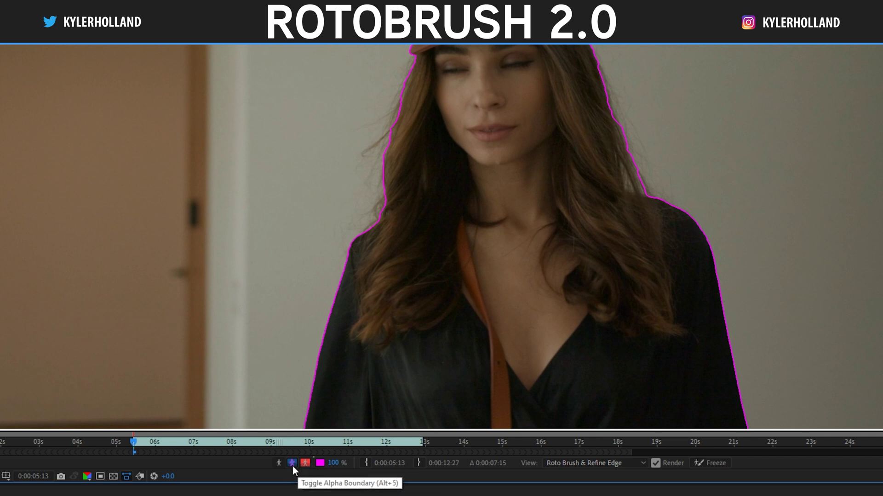
click(292, 465)
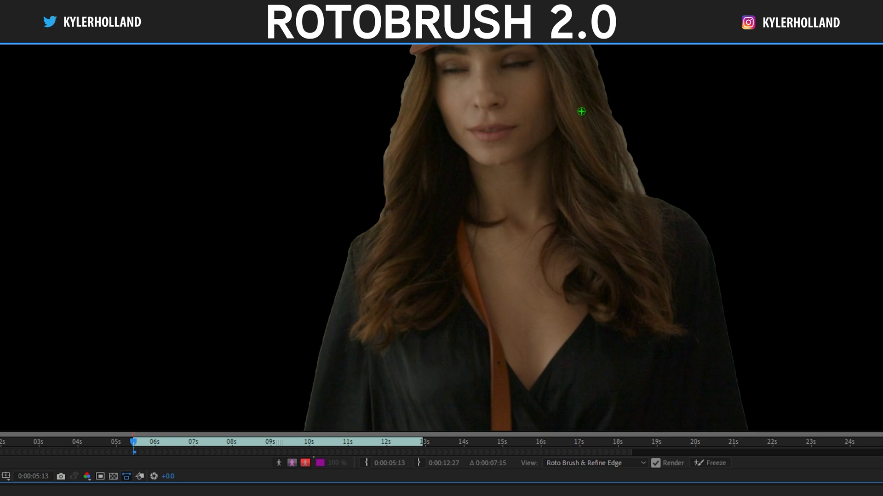
click(305, 463)
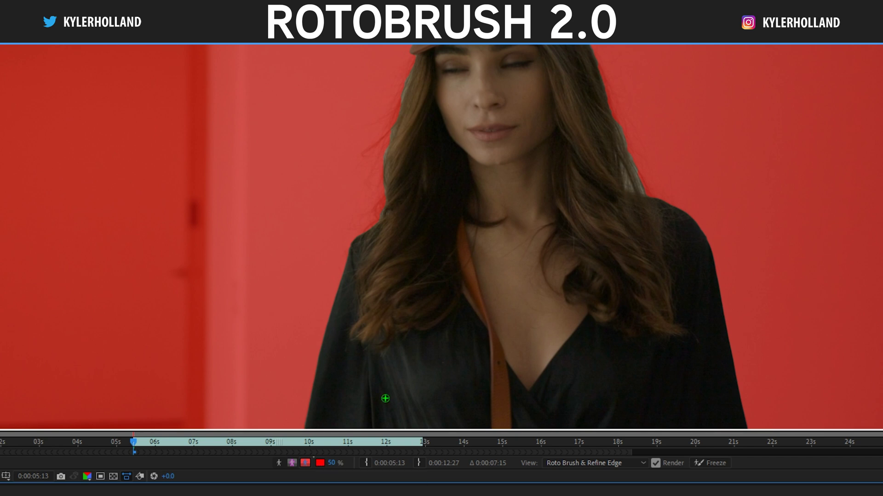
click(306, 463)
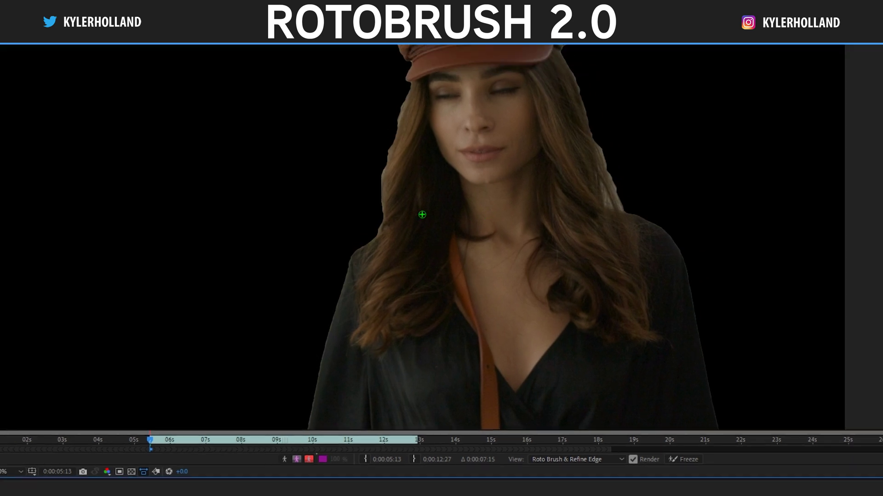
scroll(394, 223, up, 2)
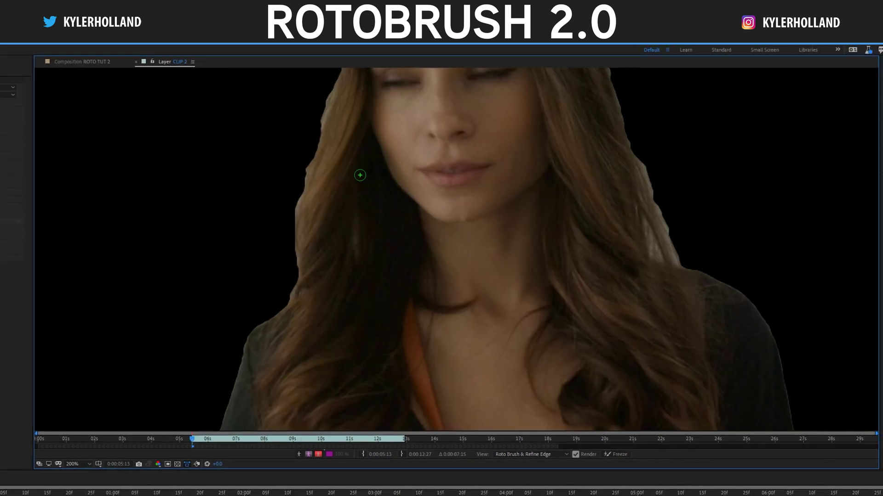
drag(365, 161, 447, 303)
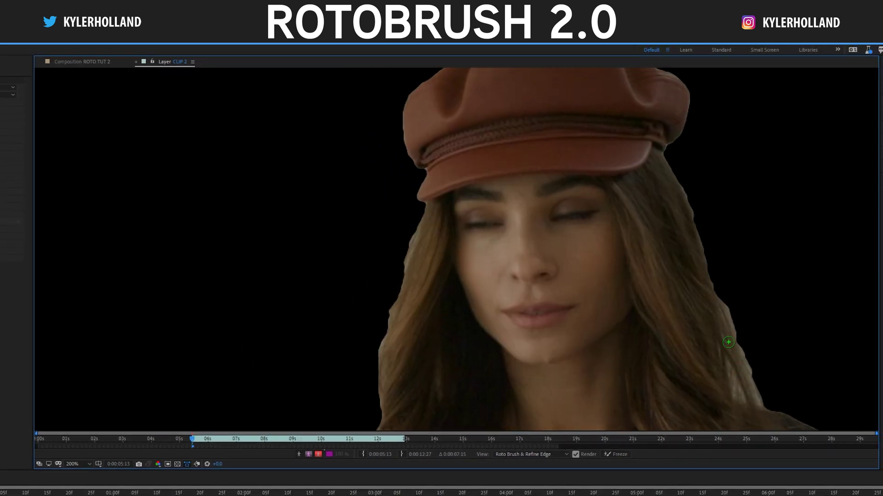
mouse_move(520, 175)
mouse_down()
mouse_move(516, 194)
mouse_move(528, 185)
mouse_move(516, 172)
mouse_up()
scroll(546, 242, down, 1)
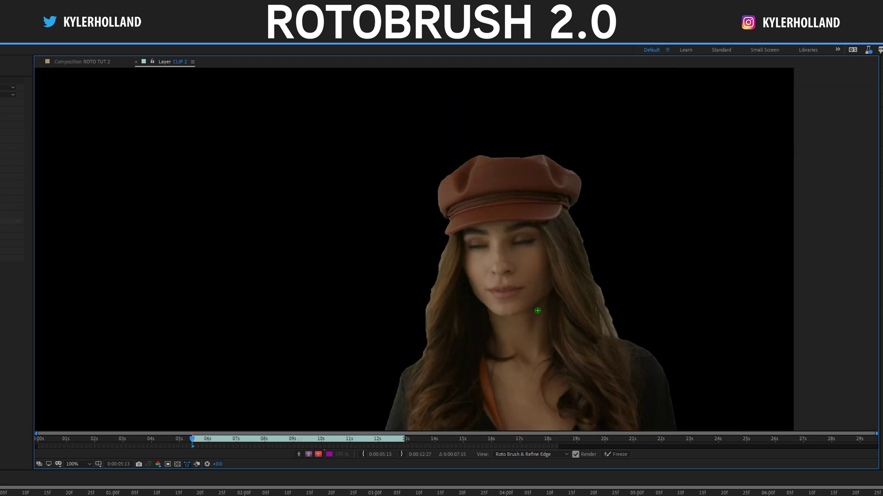
click(307, 456)
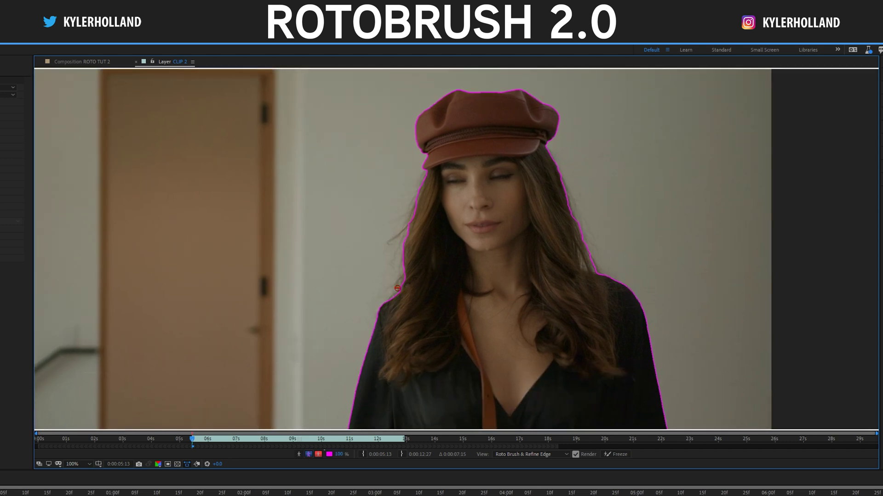
mouse_move(384, 279)
mouse_down()
mouse_move(413, 306)
mouse_move(406, 358)
mouse_move(341, 372)
mouse_up()
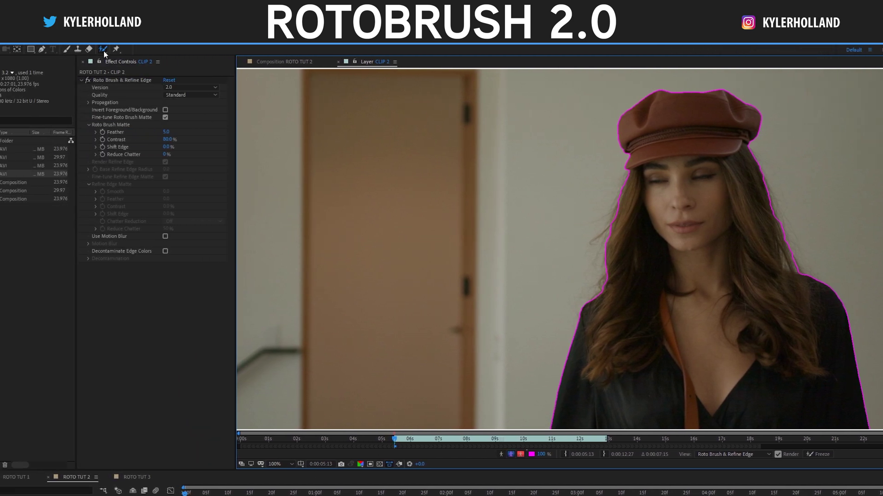
Paint Refine Edge strokes around the woman's hat, hair, shoulders and sleeves with the Refine Edge Tool
click(103, 50)
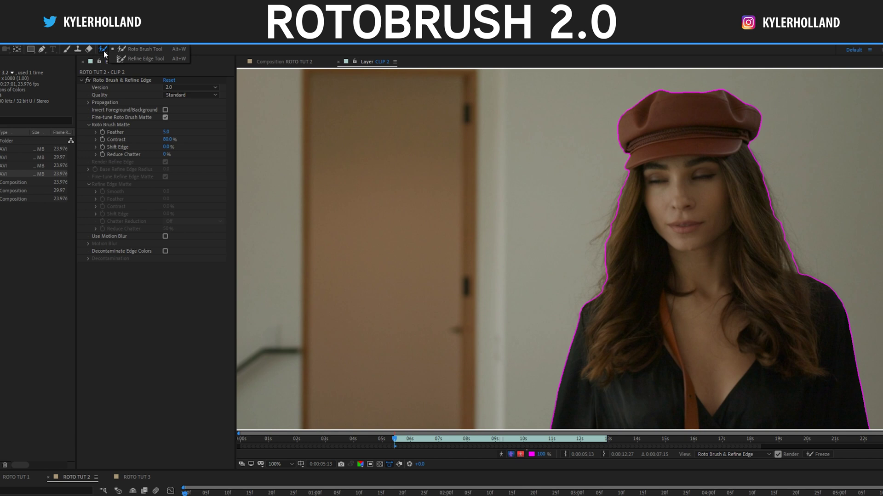
click(142, 57)
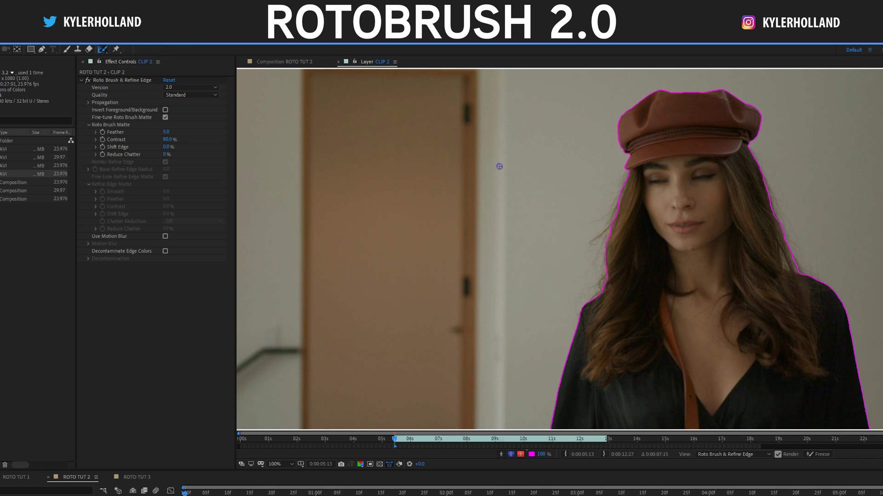
scroll(653, 244, up, 5)
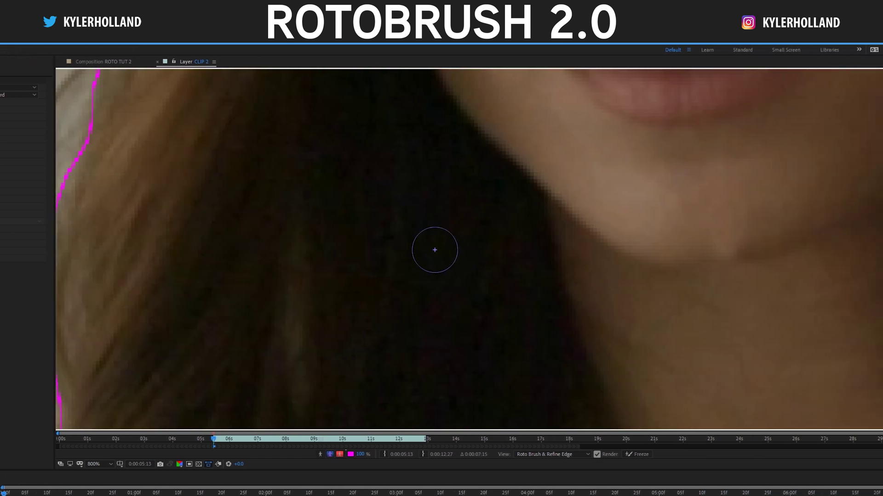
scroll(396, 251, down, 1)
scroll(400, 251, down, 2)
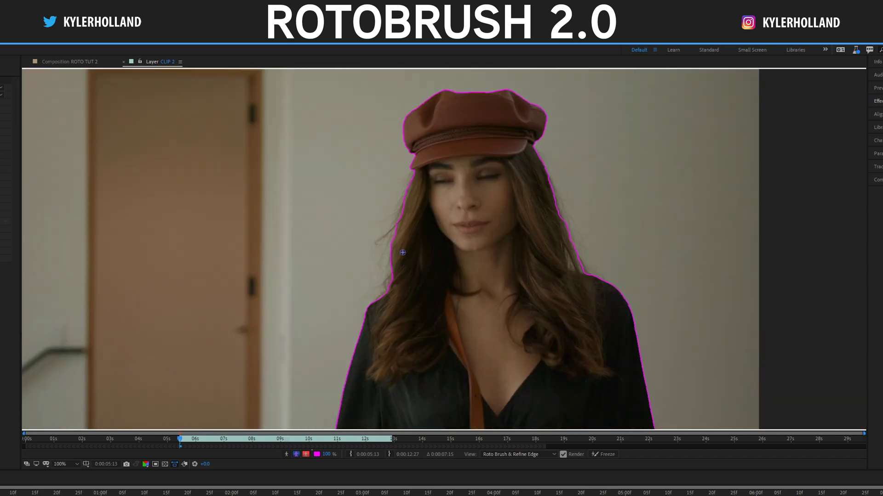
scroll(412, 261, up, 1)
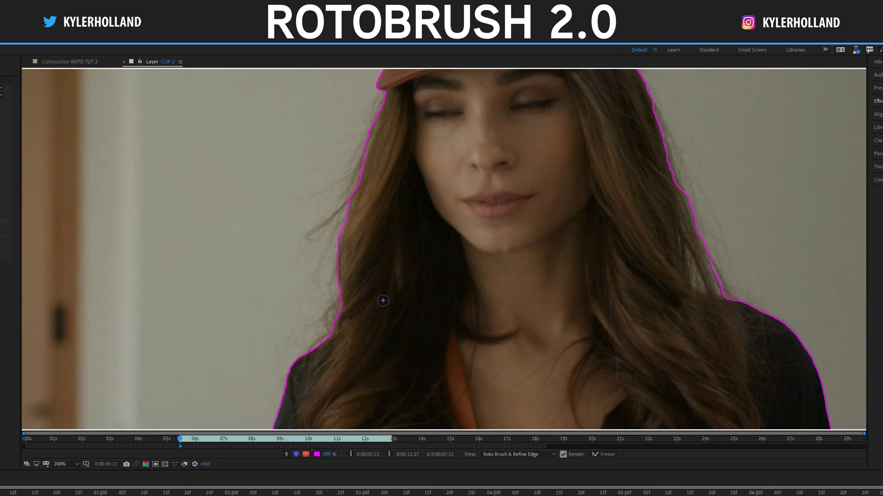
scroll(380, 298, down, 1)
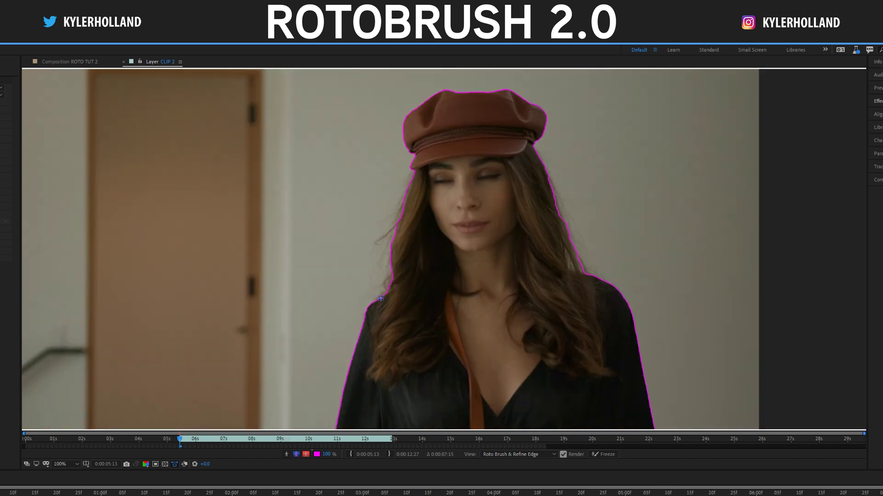
mouse_move(374, 304)
mouse_down()
mouse_move(389, 286)
mouse_move(411, 181)
mouse_move(409, 112)
mouse_move(450, 92)
mouse_move(507, 89)
mouse_move(535, 104)
mouse_move(545, 132)
mouse_move(537, 146)
mouse_move(581, 268)
mouse_move(632, 310)
mouse_up()
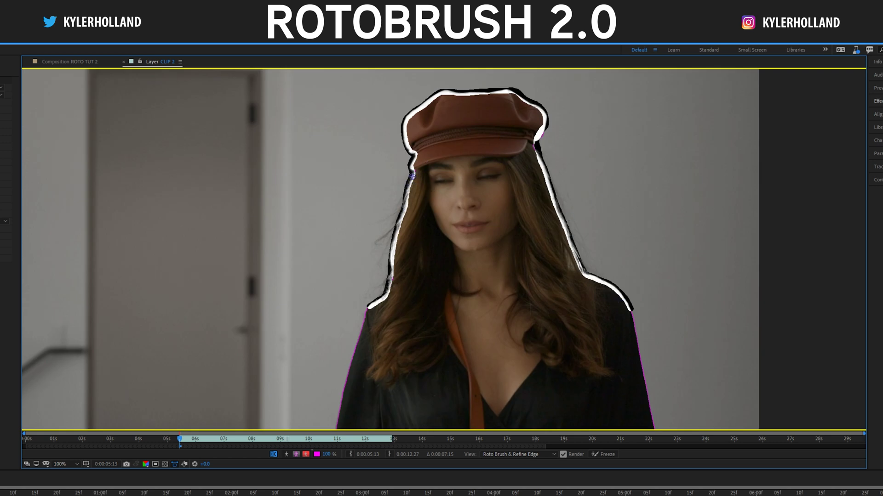
mouse_move(414, 171)
mouse_down()
mouse_move(388, 292)
mouse_move(363, 322)
mouse_move(337, 425)
mouse_up()
drag(630, 316, 631, 319)
drag(531, 144, 590, 126)
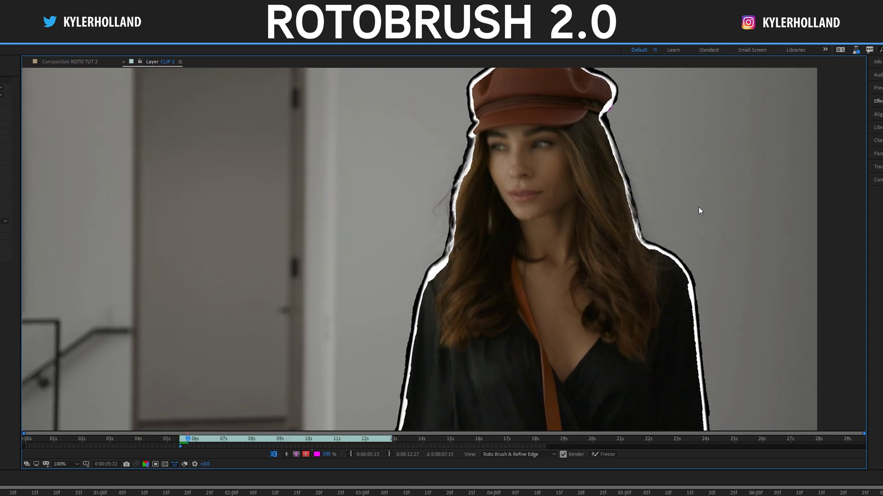
Inspect the propagated refined edges across the following frames in the edge X-ray view and the red alpha overlay
key(comma)
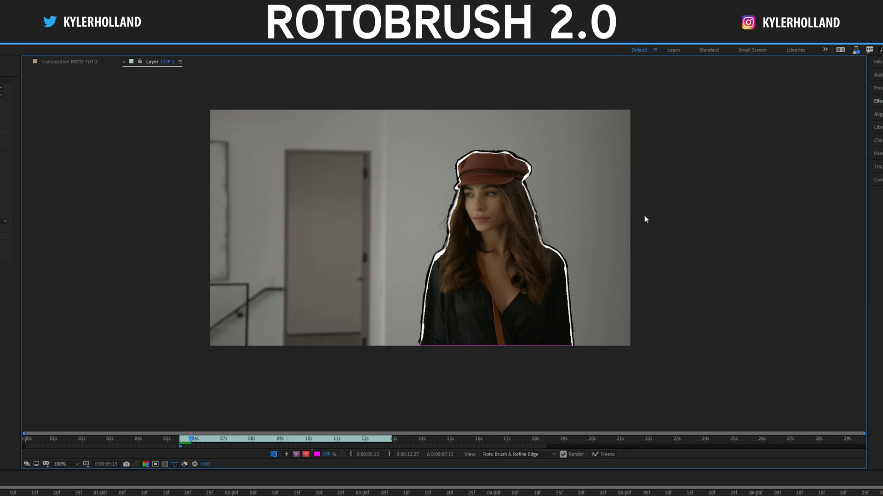
key(period)
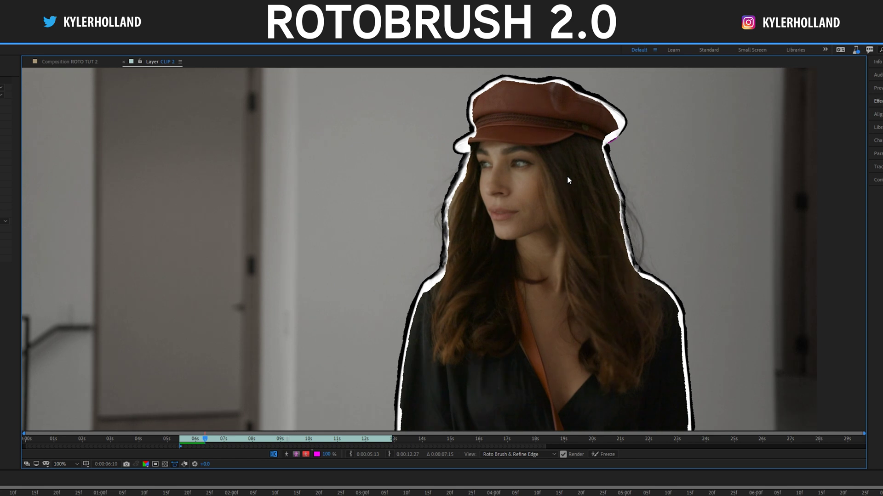
key(comma)
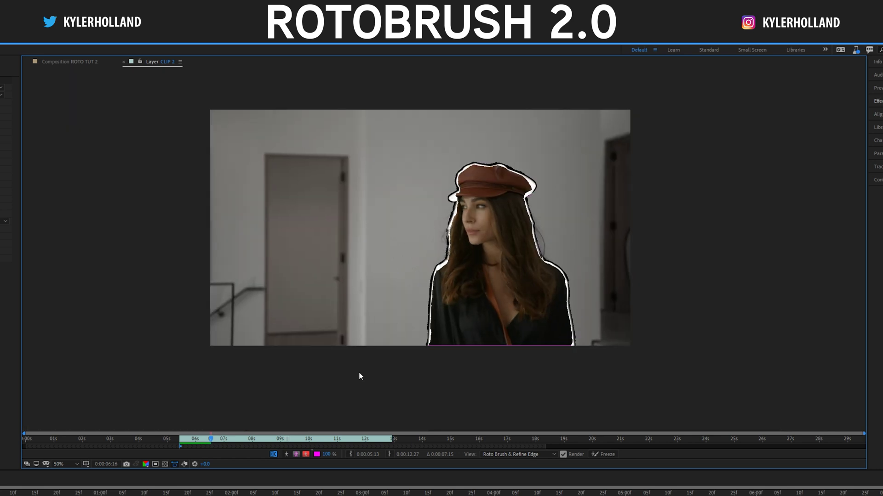
click(306, 454)
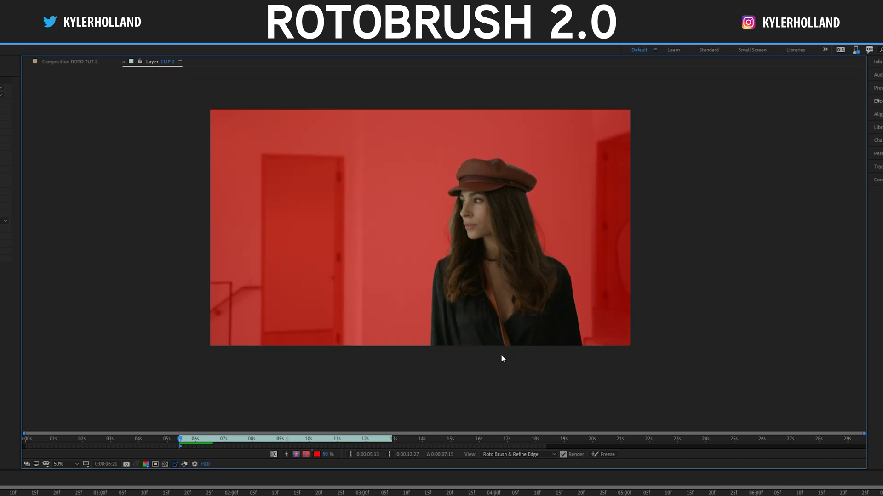
scroll(470, 227, up, 2)
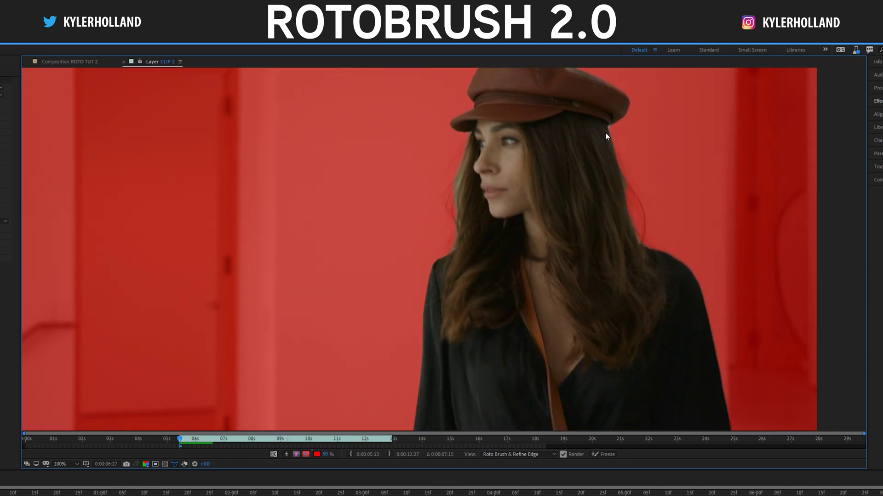
scroll(542, 207, down, 2)
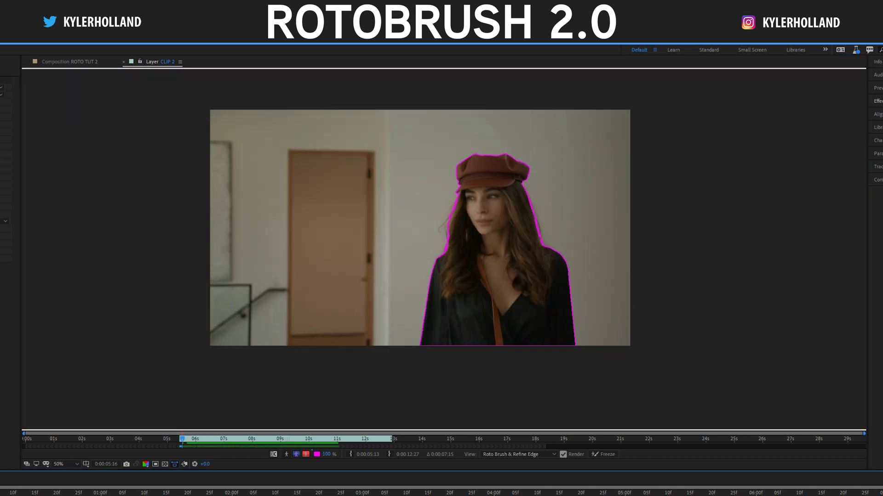
Play back the cutout from the start, check its alpha boundary, alpha matte and edge X-ray, and preview it in the ROTO TUT 2 composition
drag(308, 494, 3, 492)
key(space)
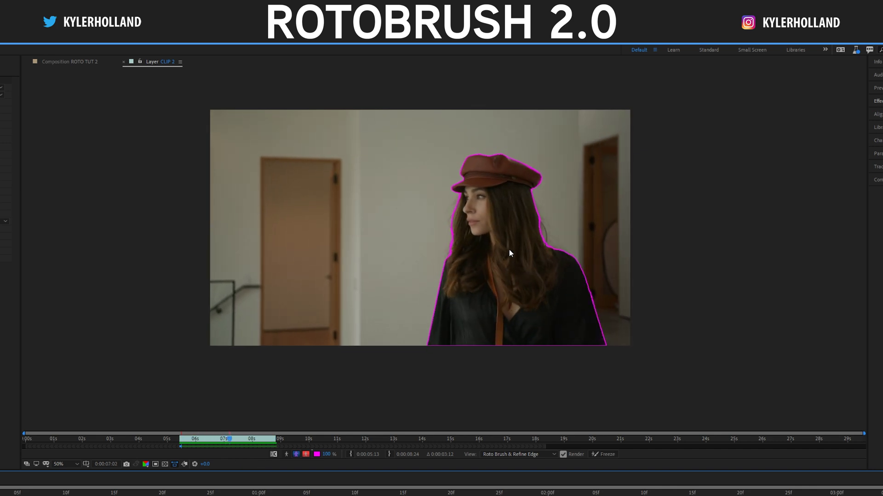
scroll(509, 249, up, 2)
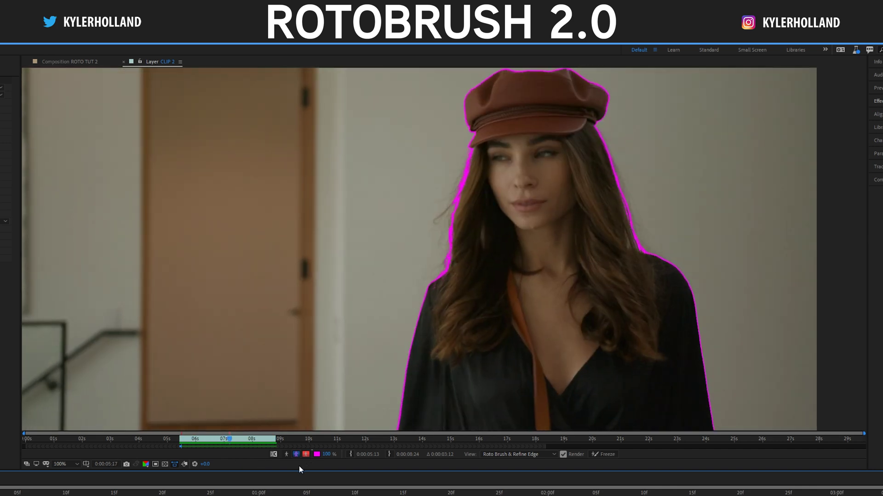
click(287, 455)
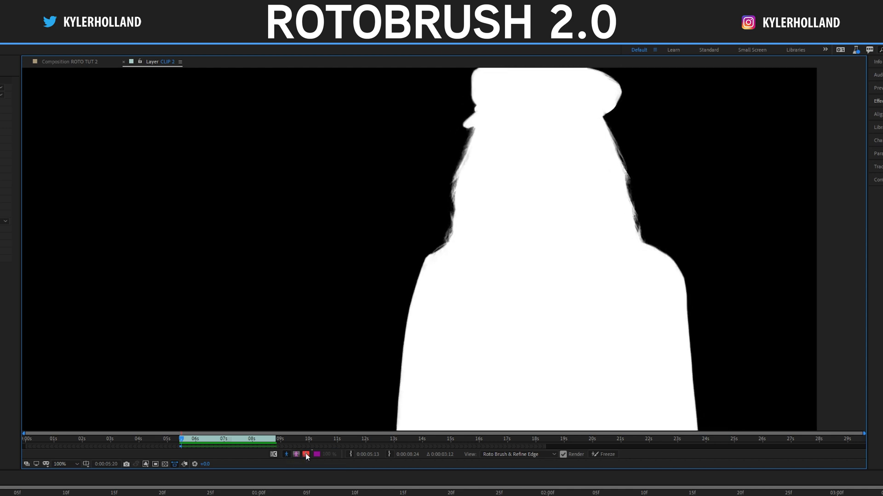
click(274, 454)
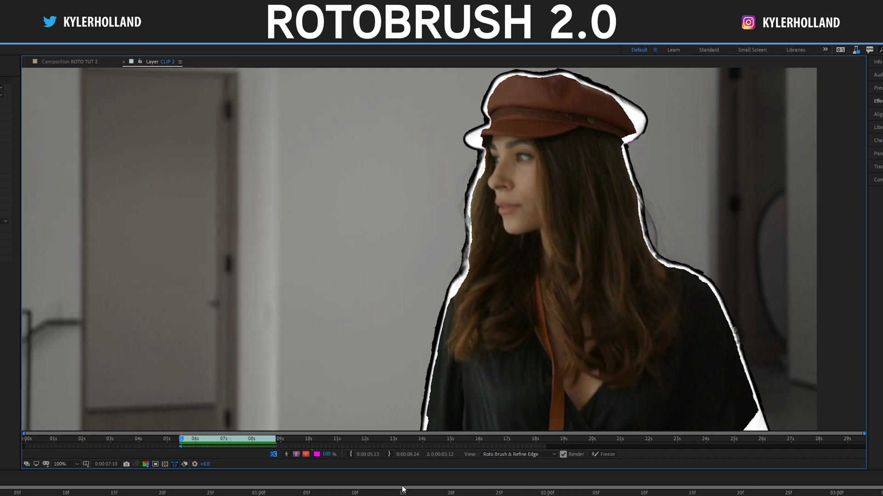
click(286, 454)
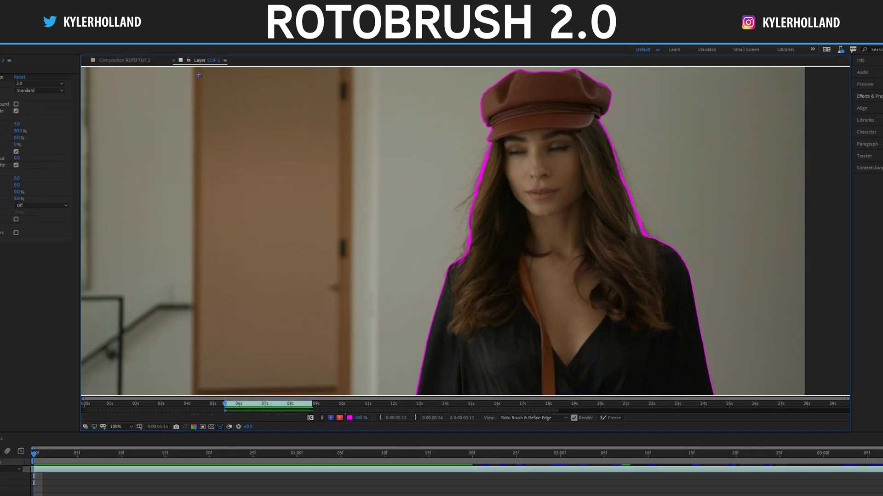
click(155, 59)
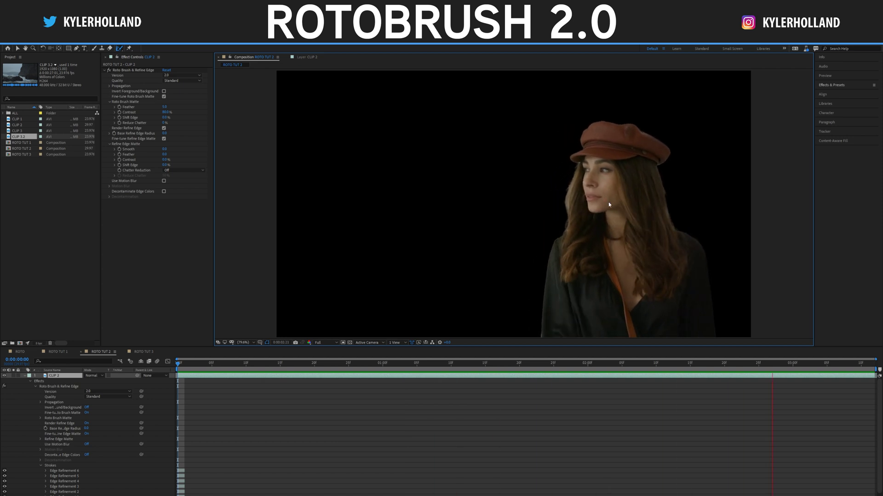
key(space)
Duplicate the CLIP 2 layer and delete the Roto Brush & Refine Edge effect from the lower copy
click(25, 376)
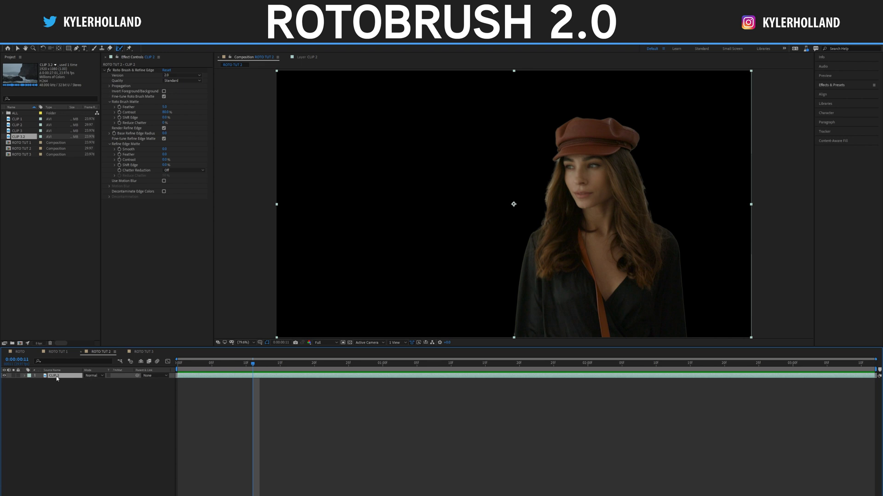
key(ctrl+d)
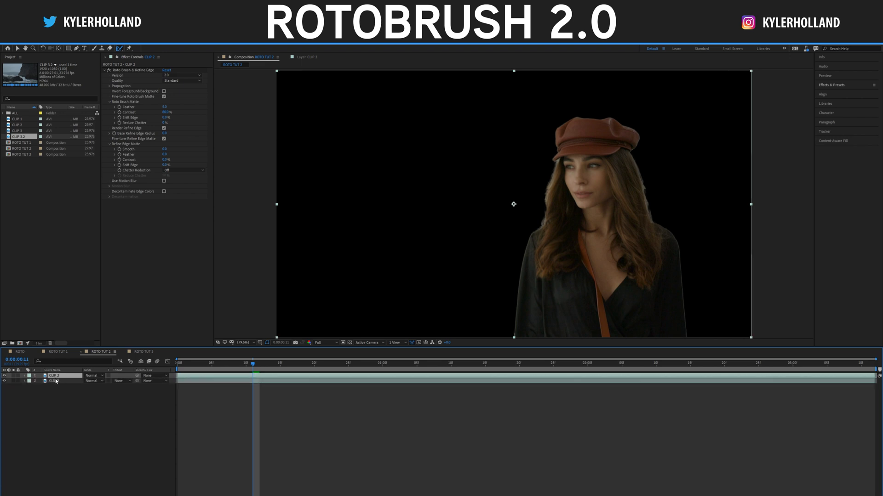
click(56, 381)
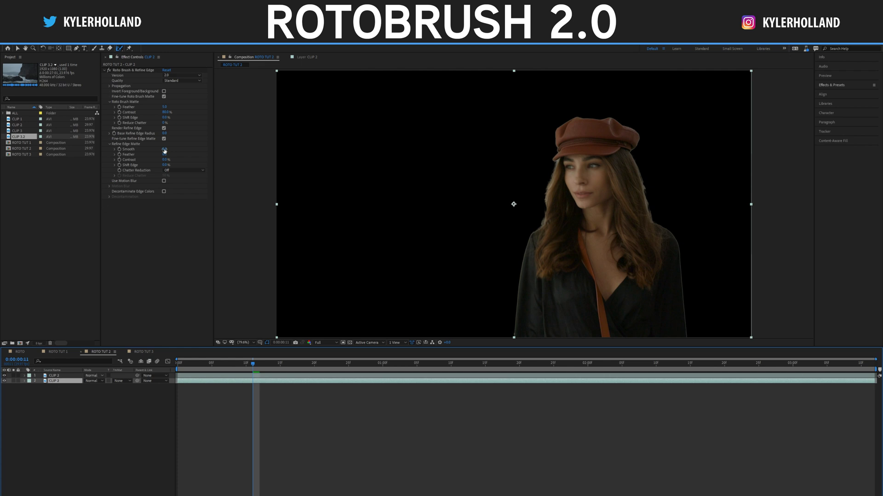
click(124, 70)
key(Delete)
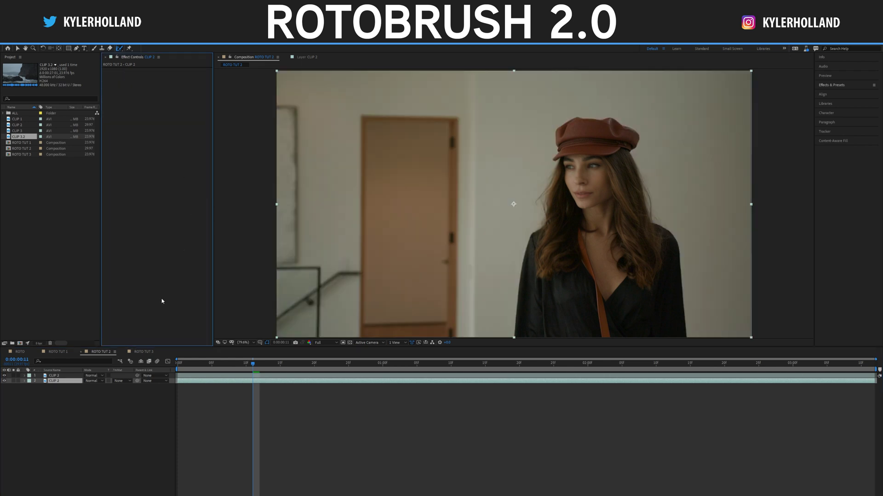
Try scaling the background and cutout CLIP 2 layers independently of each other, and undo the scale changes
click(65, 376)
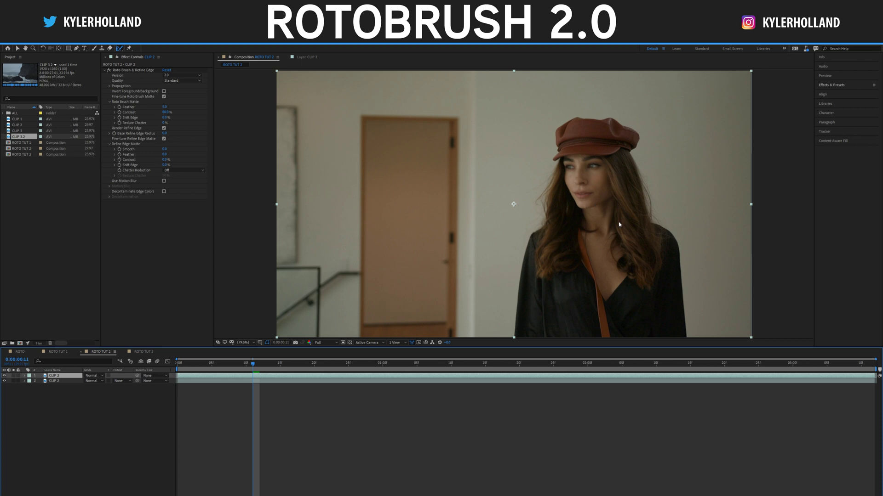
click(60, 381)
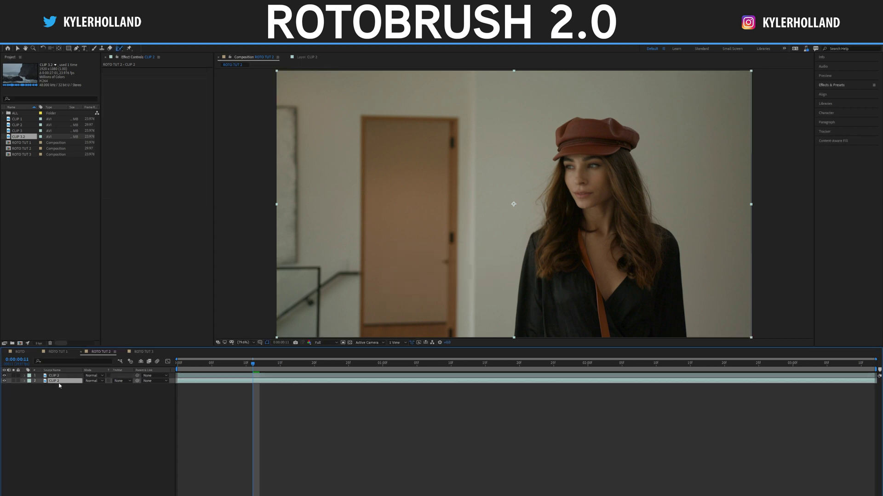
drag(95, 386, 111, 387)
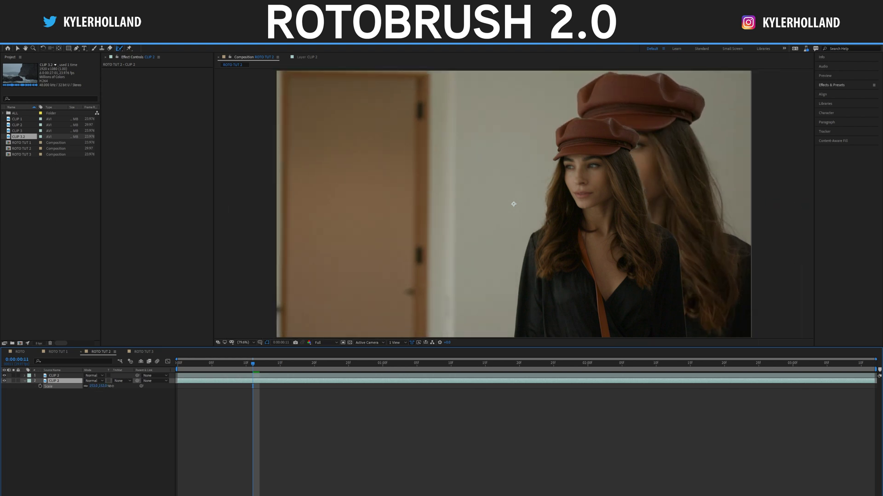
key(ctrl+z)
click(70, 376)
key(s)
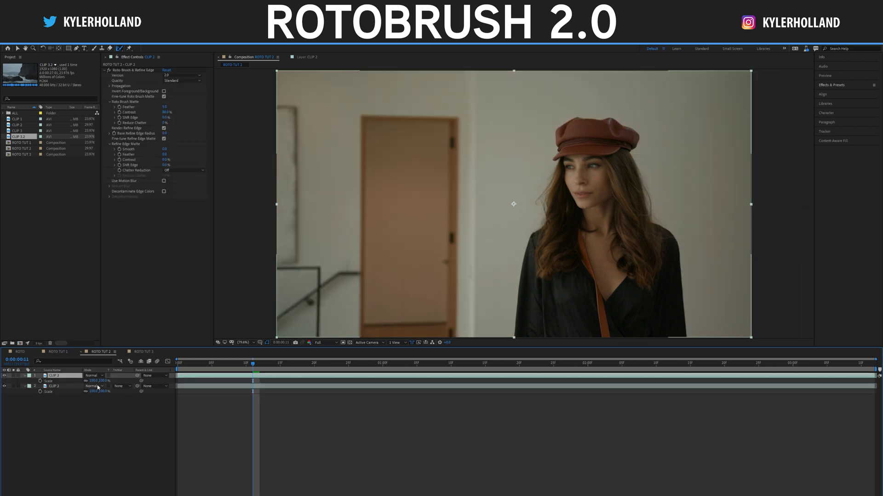
drag(96, 381, 123, 386)
click(373, 312)
click(490, 300)
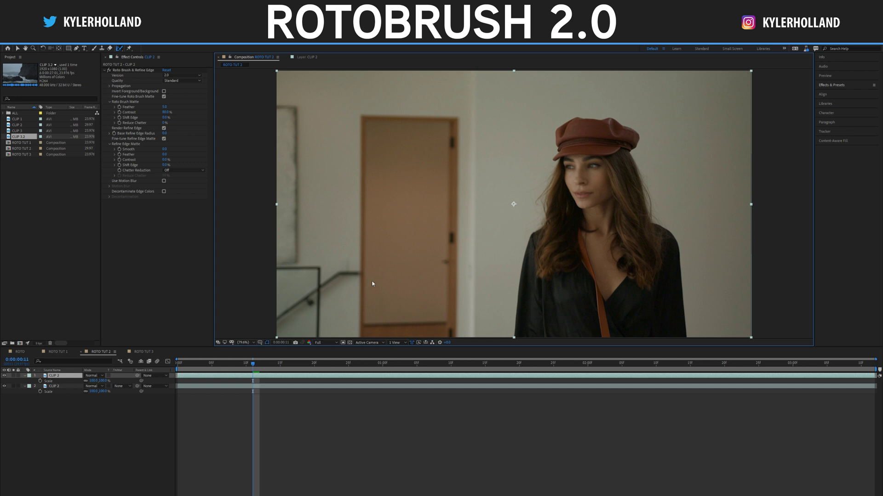
Create a new text layer reading "ROTO" in the ROTO TUT 2 composition
click(134, 409)
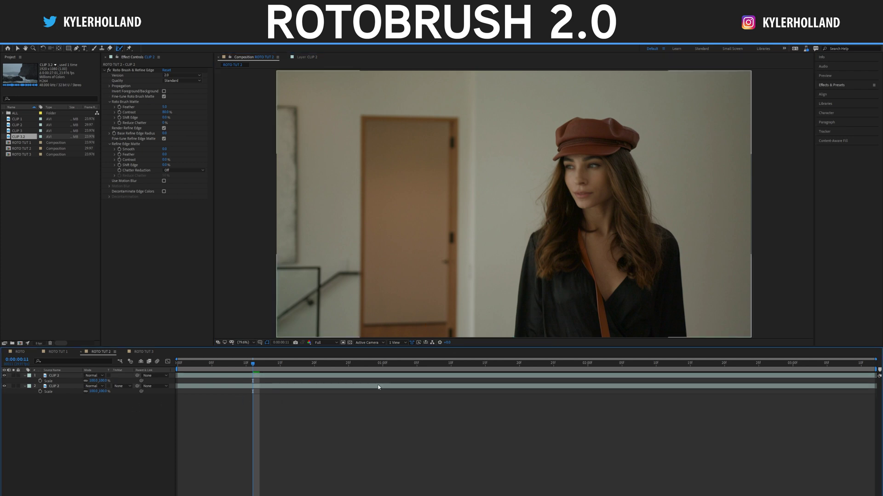
right_click(123, 433)
mouse_move(136, 438)
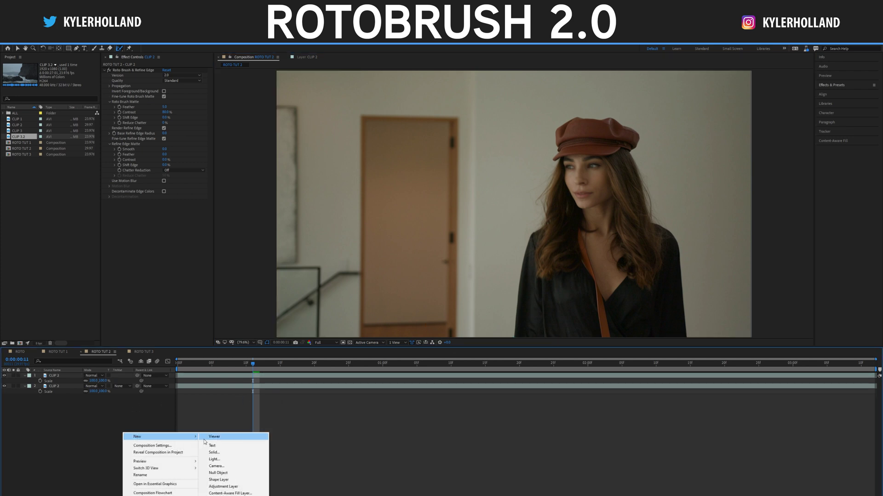
click(221, 446)
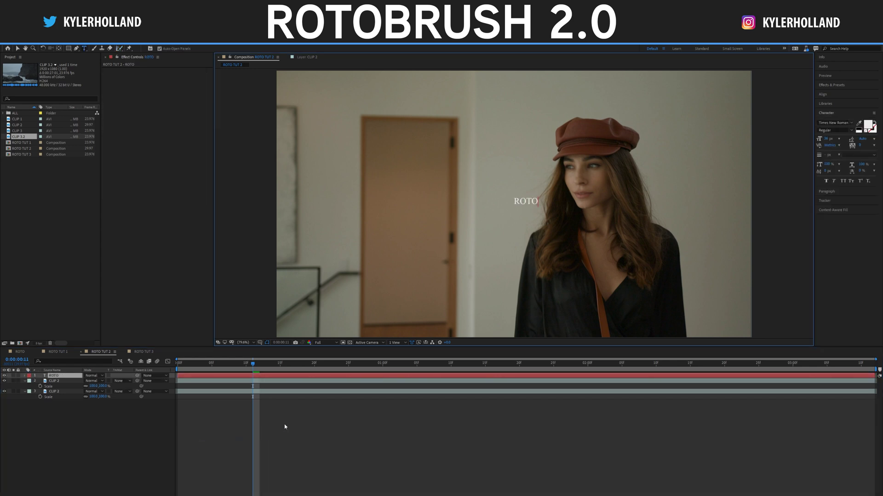
Set the ROTO text in Uni Neue Heavy, enlarge it to span the woman's head, and select its layer
click(836, 123)
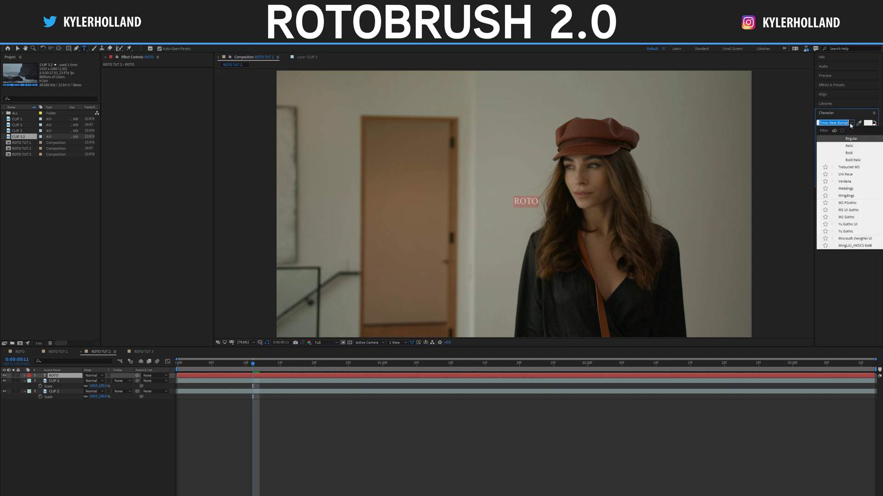
click(846, 174)
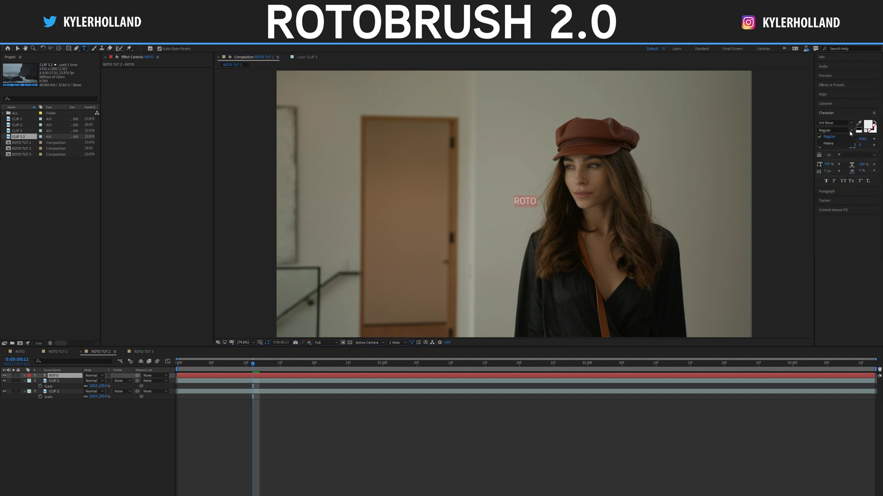
drag(829, 140, 853, 140)
click(77, 386)
click(63, 376)
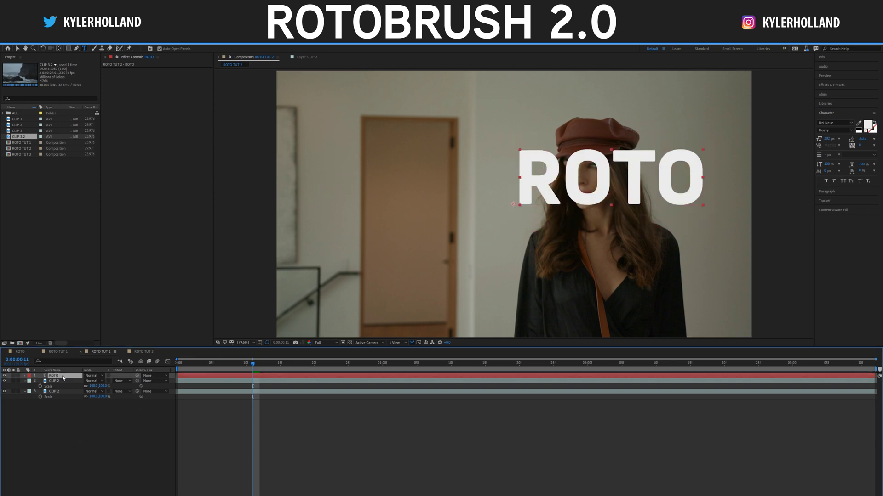
Shift the ROTO text so the woman overlaps its last letter, place its layer between the two CLIP 2 layers, and preview the composite
key(p)
drag(88, 381, 3, 395)
drag(90, 381, 59, 386)
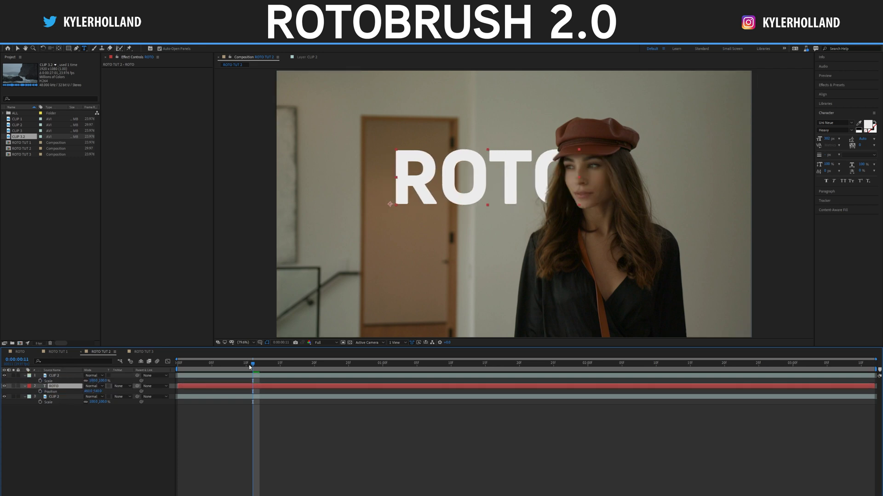
key(space)
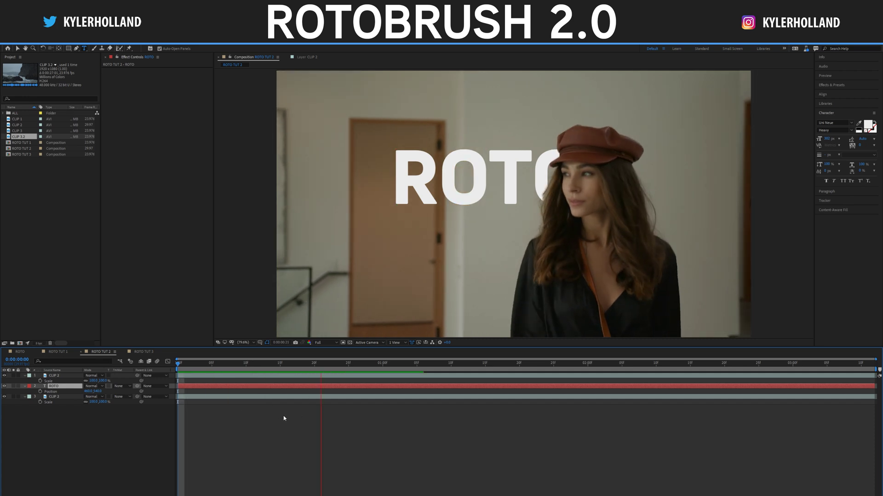
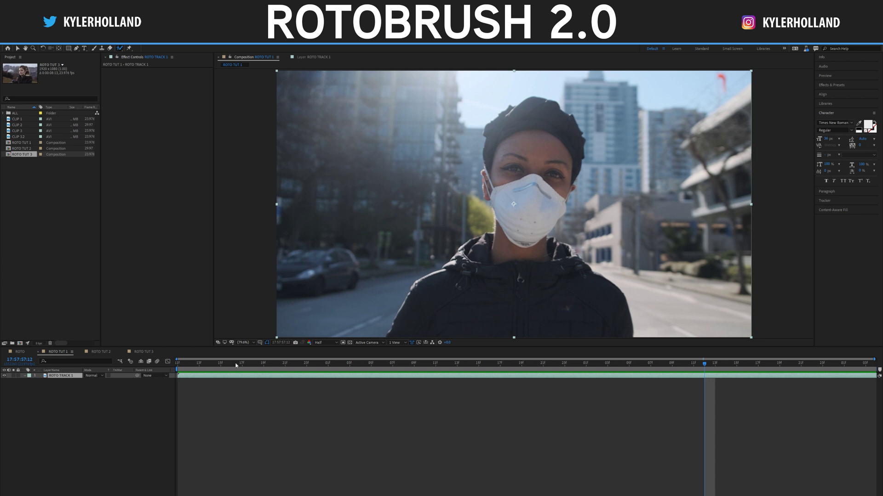
Open the ROTO TRACK 1 layer of ROTO TUT 1 and select the masked woman with Roto Brush strokes over her head and jacket
key(space)
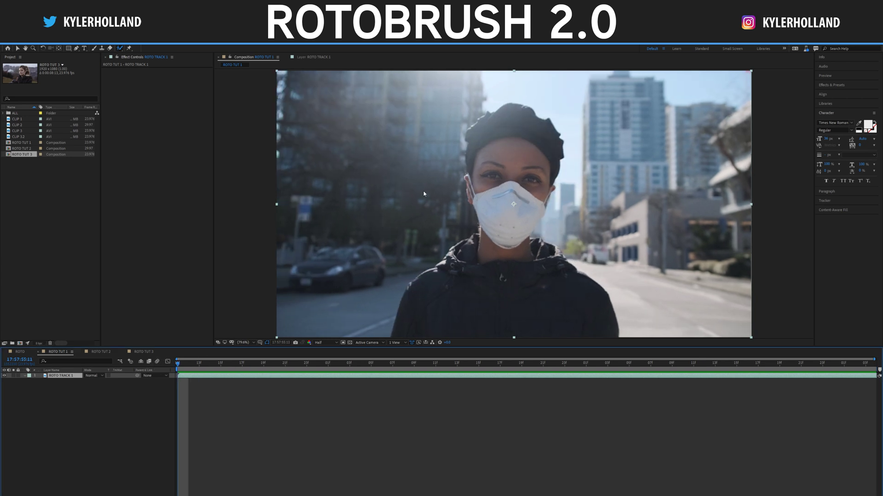
double_click(424, 194)
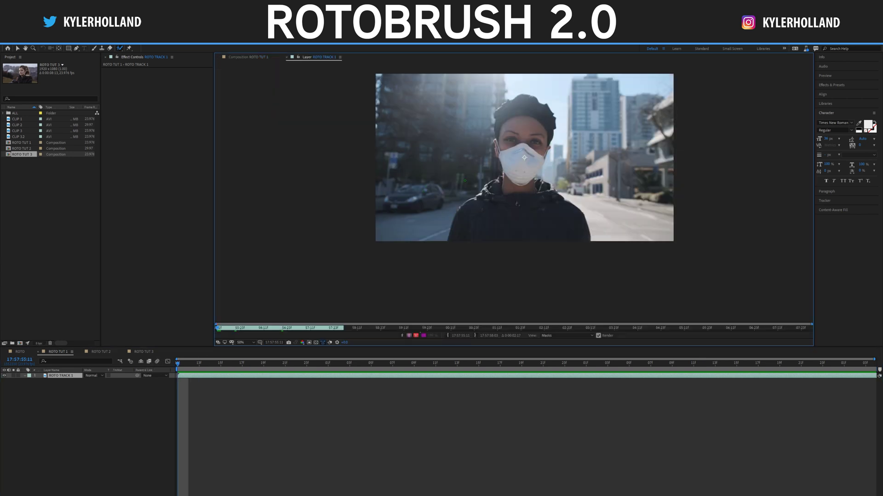
key(period)
mouse_move(403, 296)
mouse_down()
mouse_move(421, 248)
mouse_move(490, 177)
mouse_move(489, 73)
mouse_up()
mouse_move(524, 108)
mouse_down()
mouse_move(516, 221)
mouse_move(504, 93)
mouse_move(511, 119)
mouse_up()
mouse_move(582, 203)
mouse_down()
mouse_move(580, 186)
mouse_move(546, 216)
mouse_up()
drag(457, 232, 435, 248)
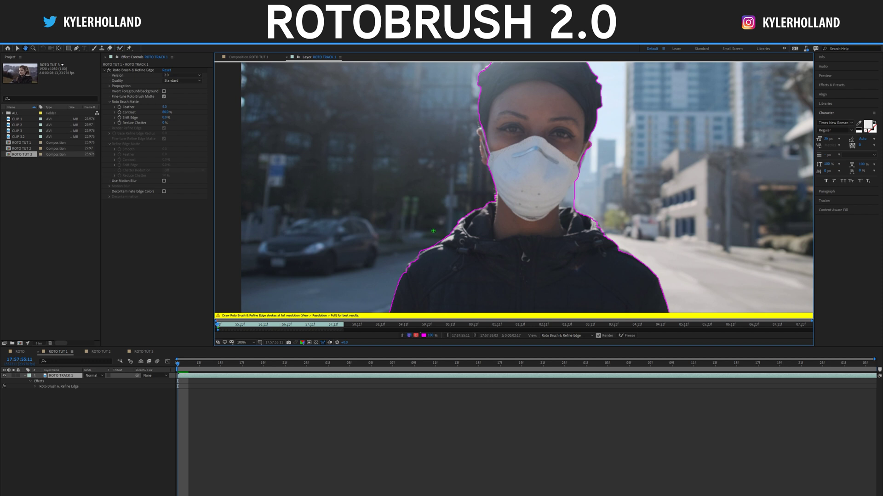
mouse_move(476, 177)
mouse_down()
mouse_move(483, 225)
mouse_move(485, 176)
mouse_up()
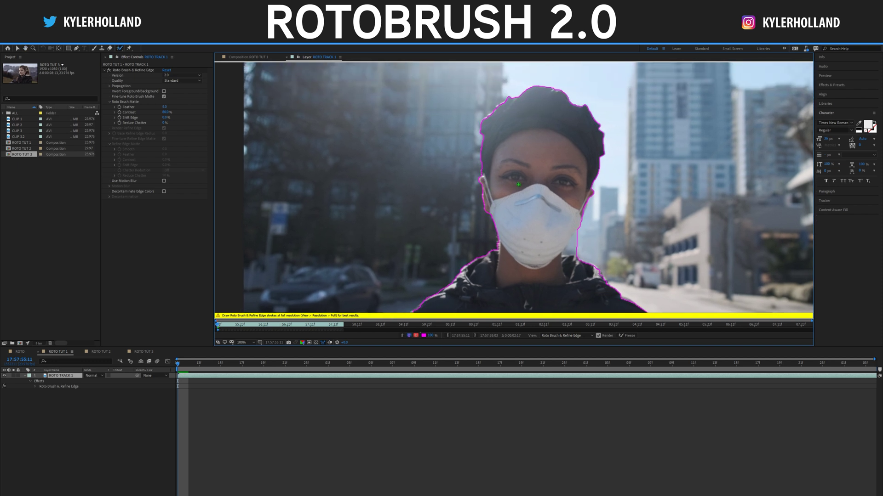
Inspect the Roto Brush outline closely around the woman and correct it beside the neck and mask edge
key(period)
scroll(508, 226, up, 2)
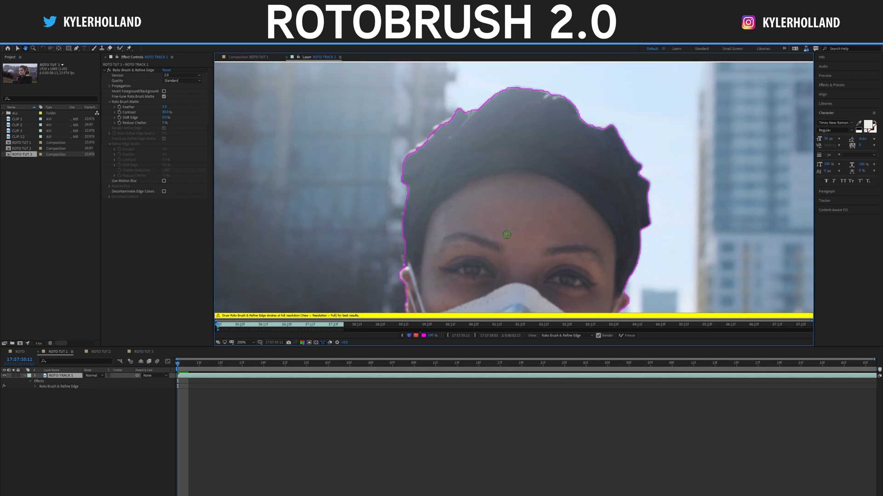
key(comma)
key(comma)
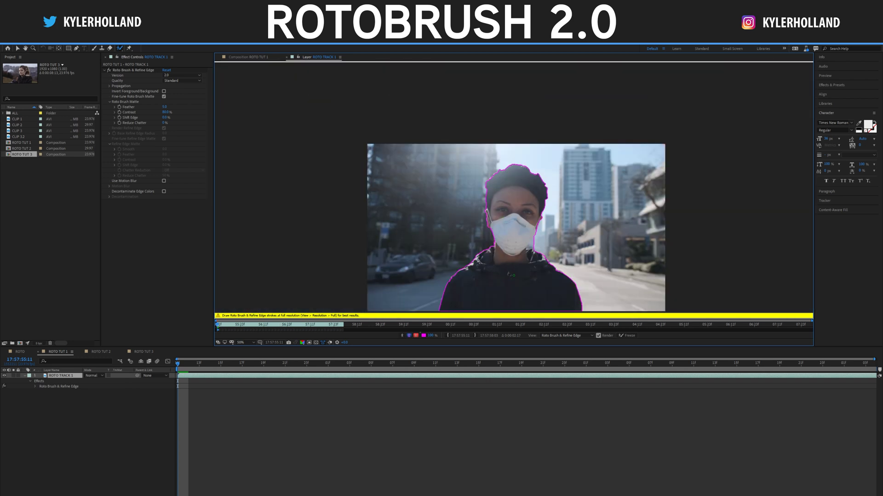
key(period)
key(period)
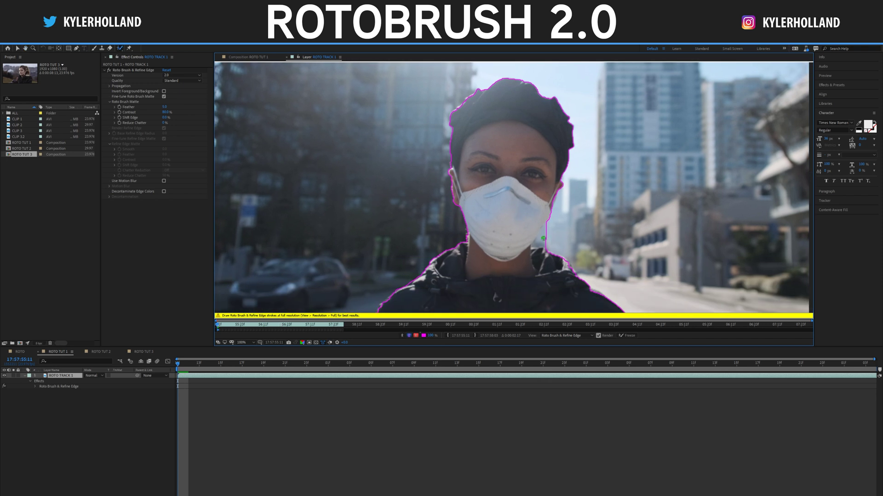
drag(554, 229, 542, 241)
drag(543, 272, 546, 175)
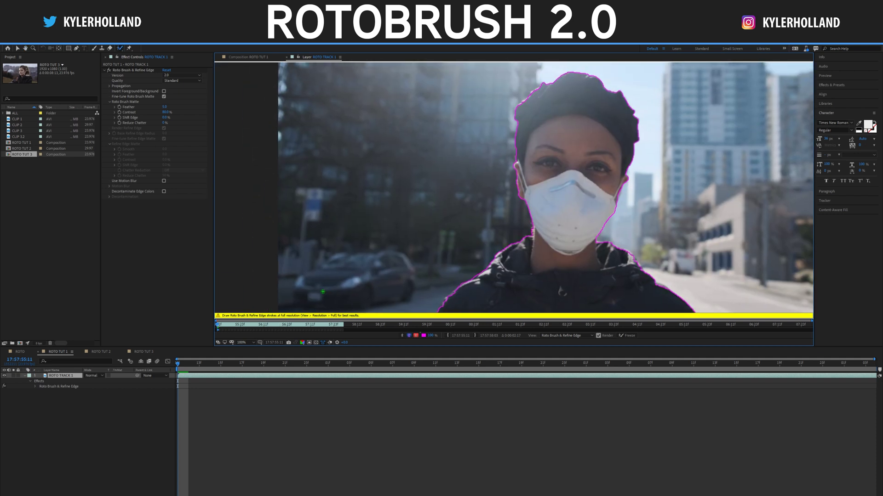
Paint a Refine Edge stroke around the whole outline of the woman, from the jacket hem over the shoulders and head
drag(120, 48, 148, 55)
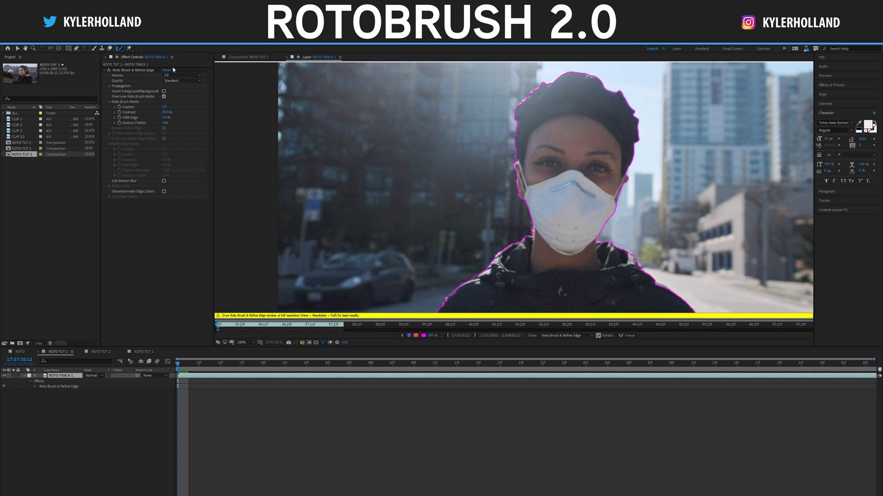
scroll(529, 207, down, 3)
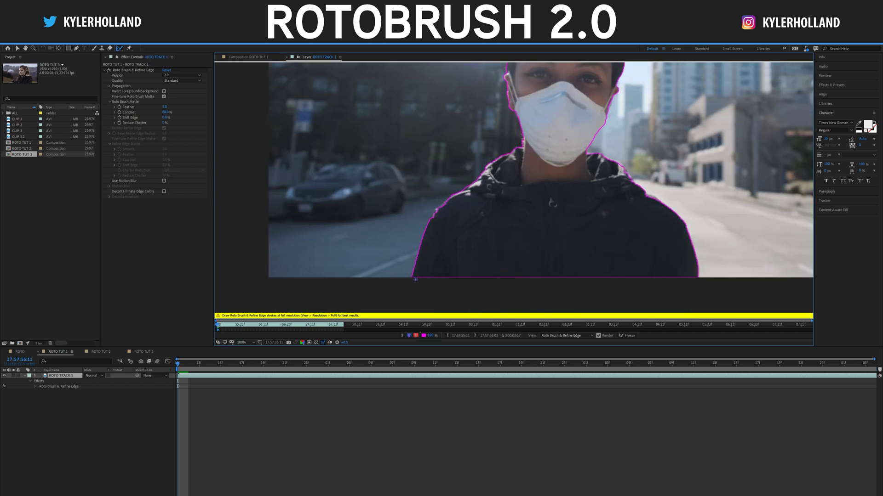
mouse_move(413, 279)
mouse_down()
mouse_move(436, 209)
mouse_move(502, 155)
mouse_up()
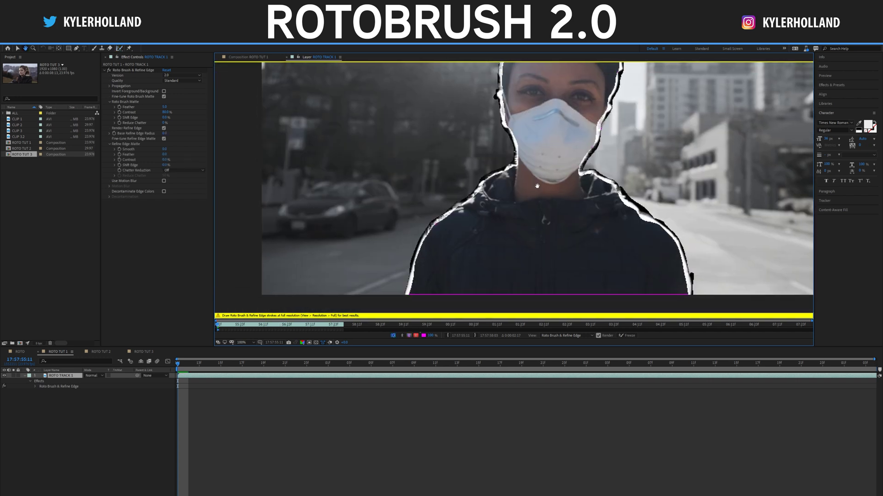
drag(537, 186, 537, 191)
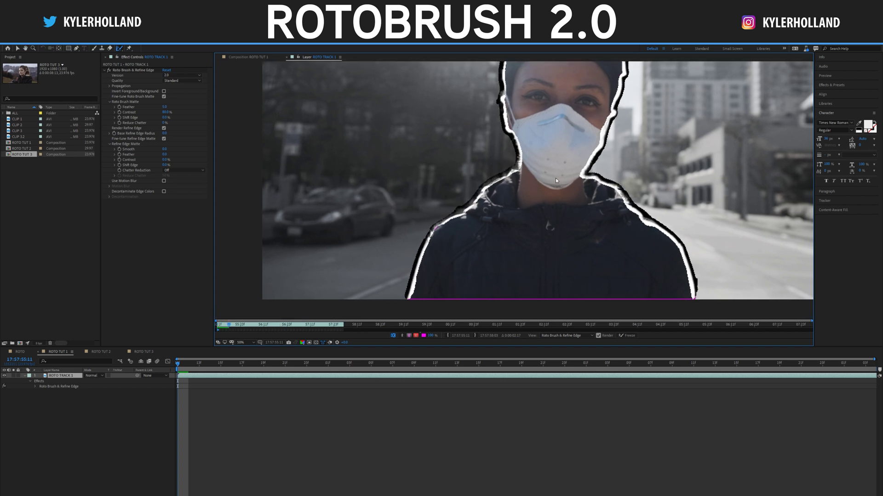
Propagate the refined selection through the clip, preview the cutout, and freeze the Roto Brush & Refine Edge propagation
scroll(555, 179, down, 2)
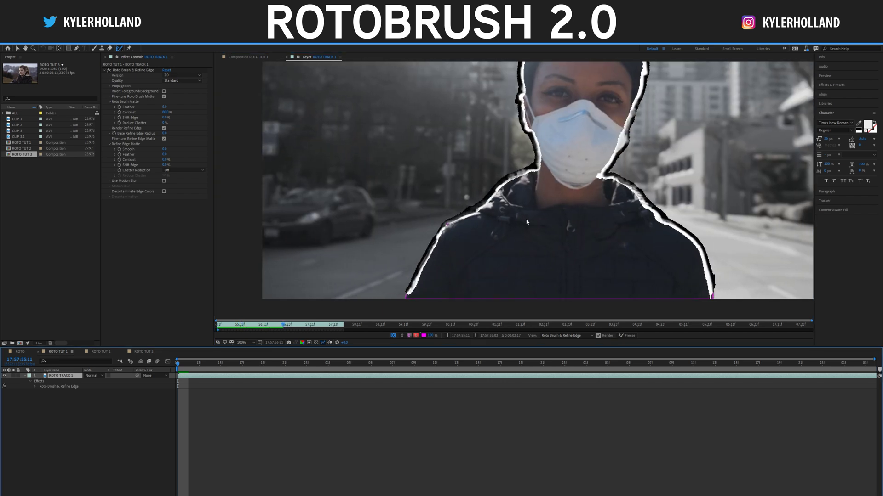
key(space)
click(255, 327)
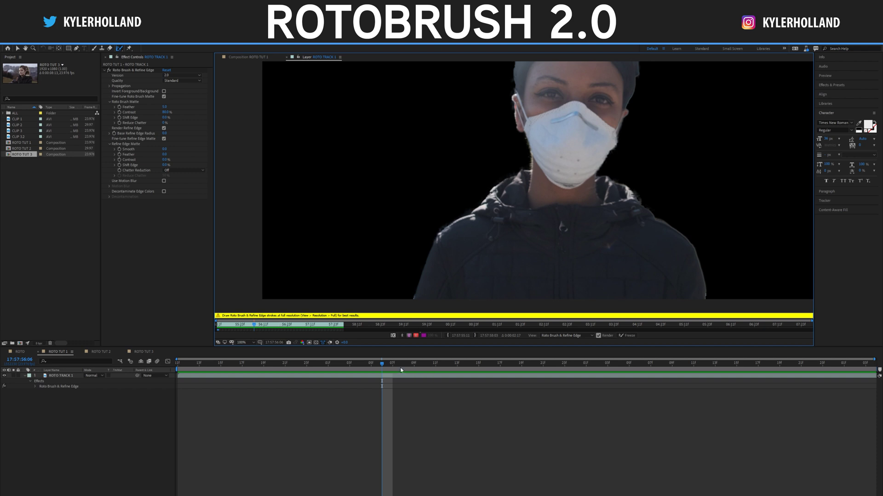
key(space)
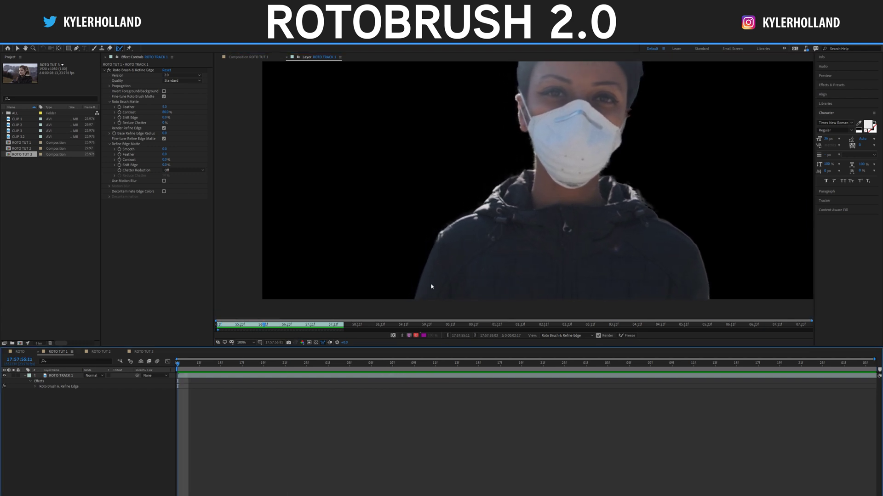
key(space)
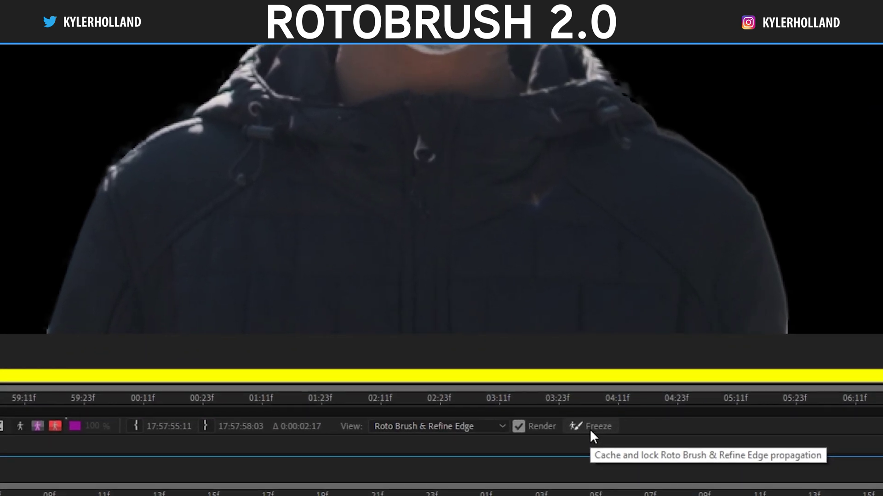
click(590, 431)
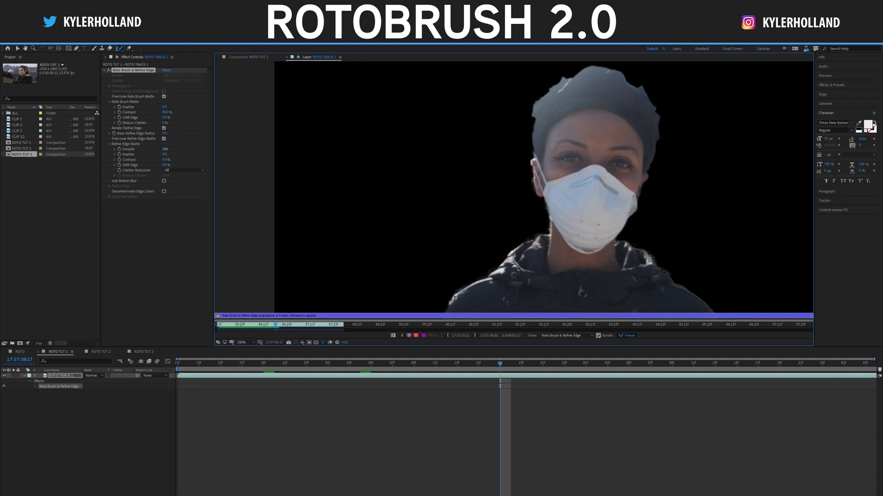
Slightly raise Smooth and Contrast in the Refine Edge Matte with Feather at 0.0, and preview the cutout in the composition
drag(164, 149, 164, 155)
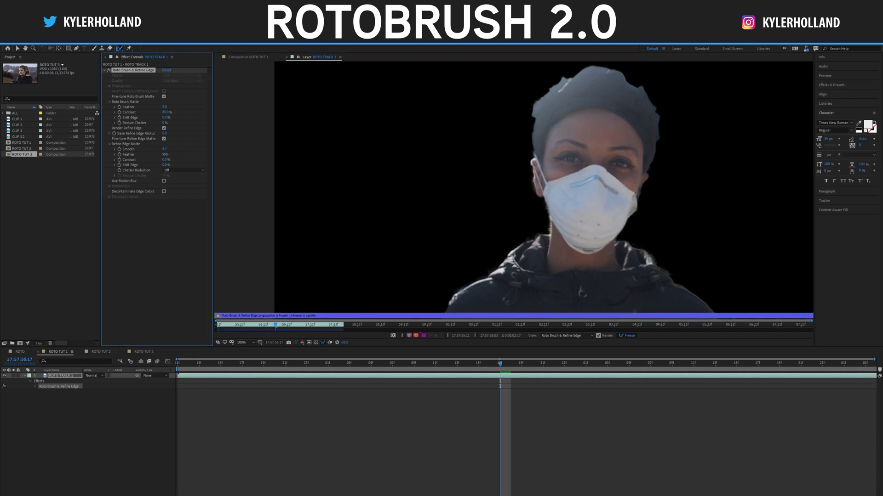
drag(187, 153, 584, 165)
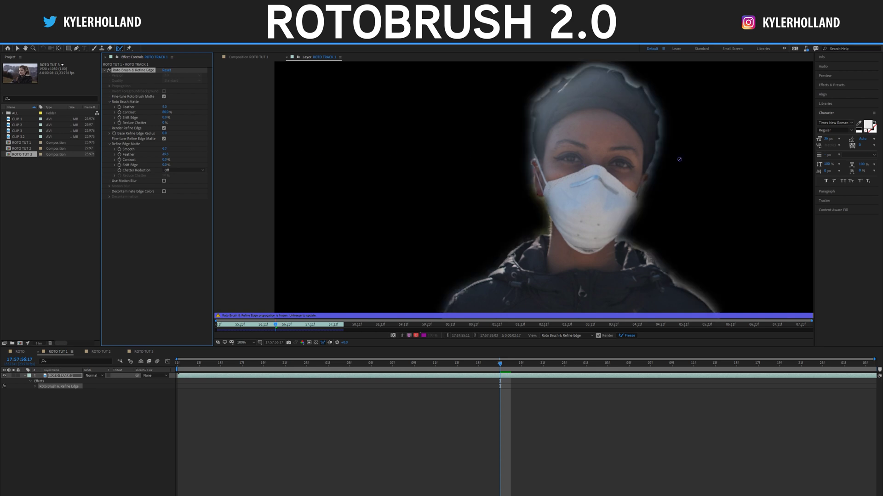
drag(124, 157, 2, 158)
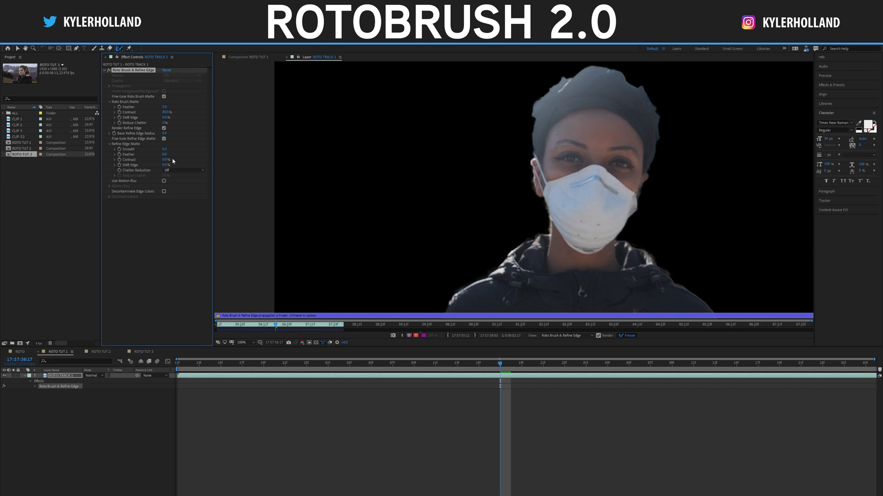
drag(165, 160, 185, 162)
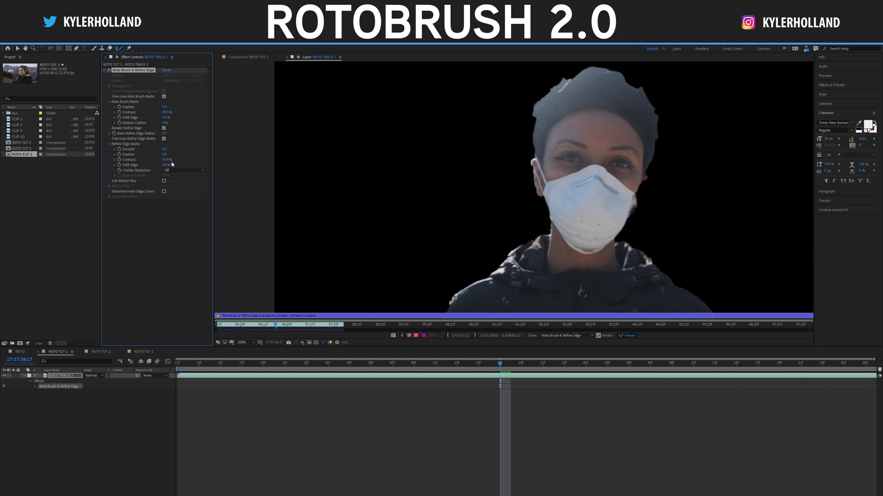
drag(158, 161, 152, 161)
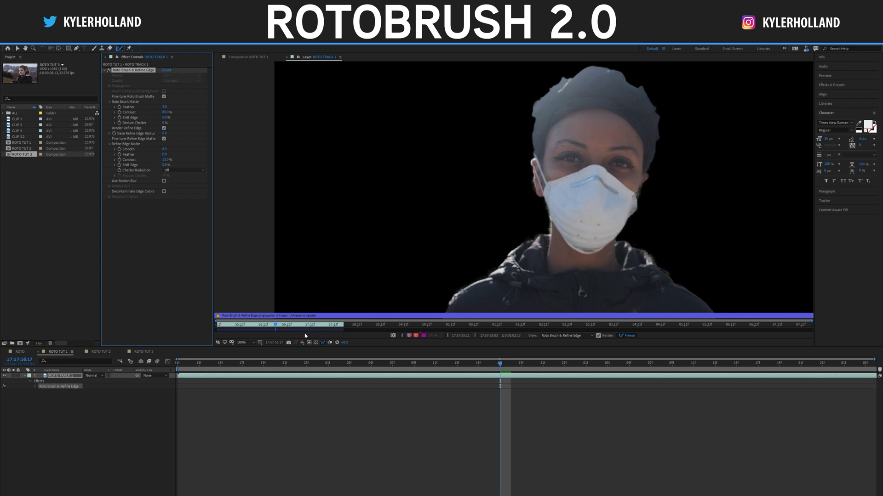
click(250, 57)
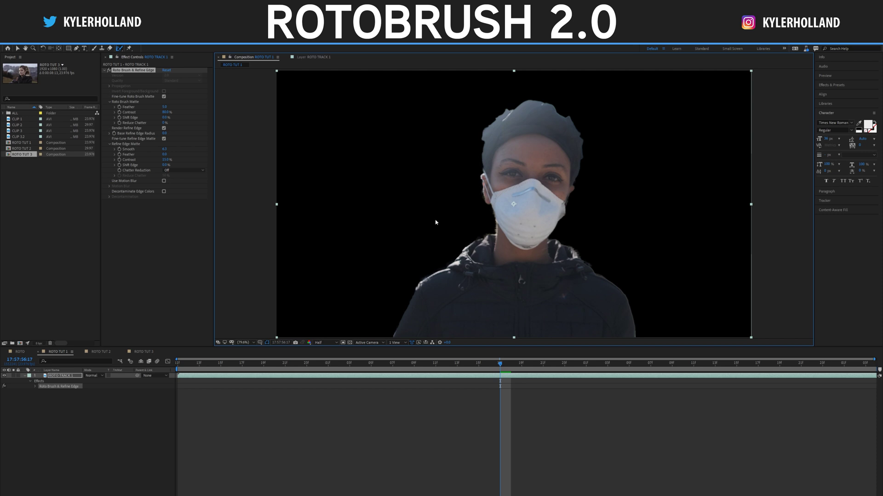
key(space)
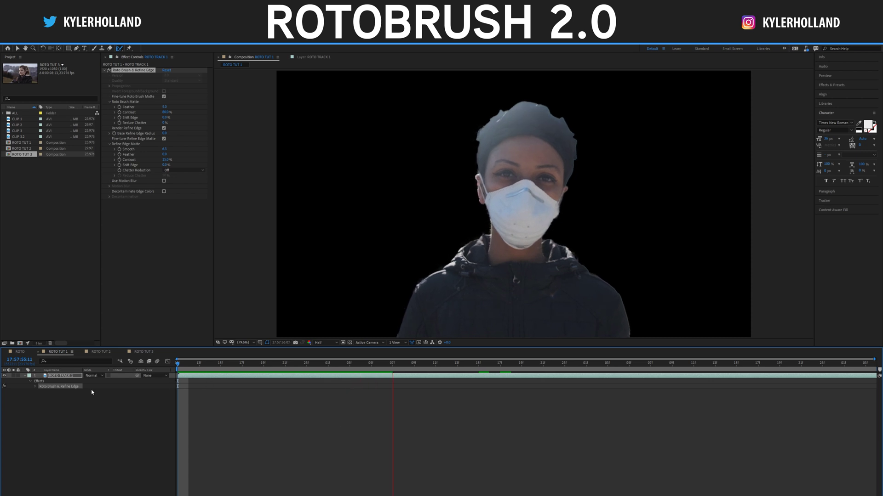
Duplicate the ROTO TRACK 1 layer and delete the Roto Brush & Refine Edge effect from the lower copy
click(69, 379)
click(69, 379)
key(ctrl+d)
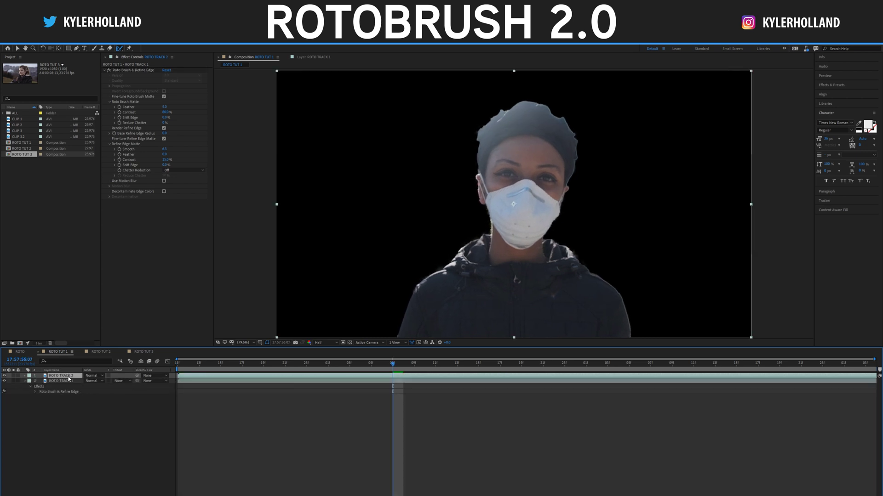
click(66, 381)
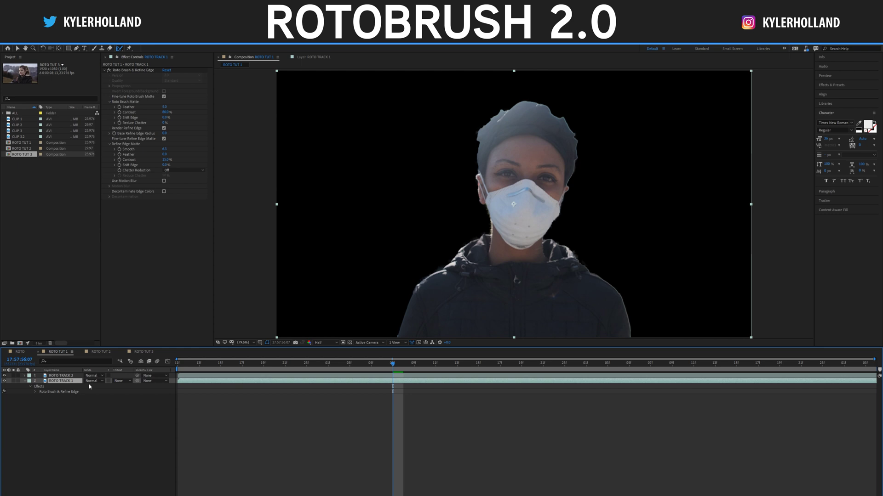
click(132, 71)
key(Delete)
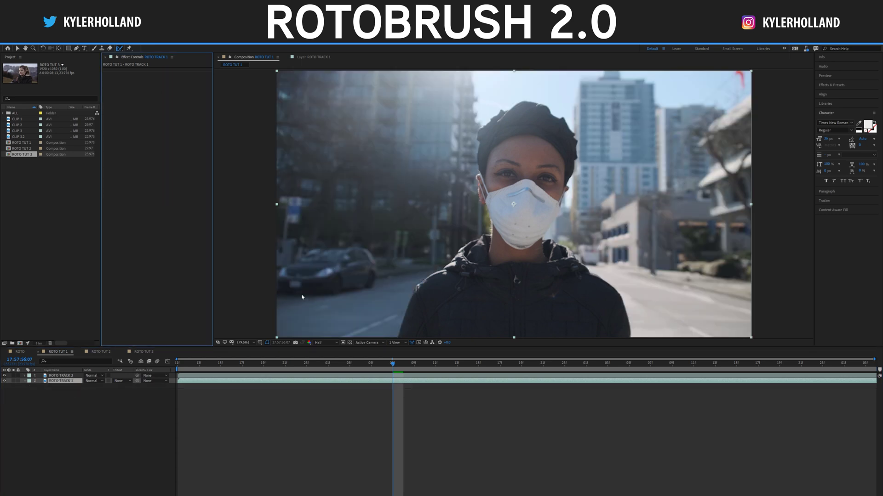
Create a new text layer reading "STAY HOME" at the start of the ROTO TUT 1 composition
key(Home)
click(148, 411)
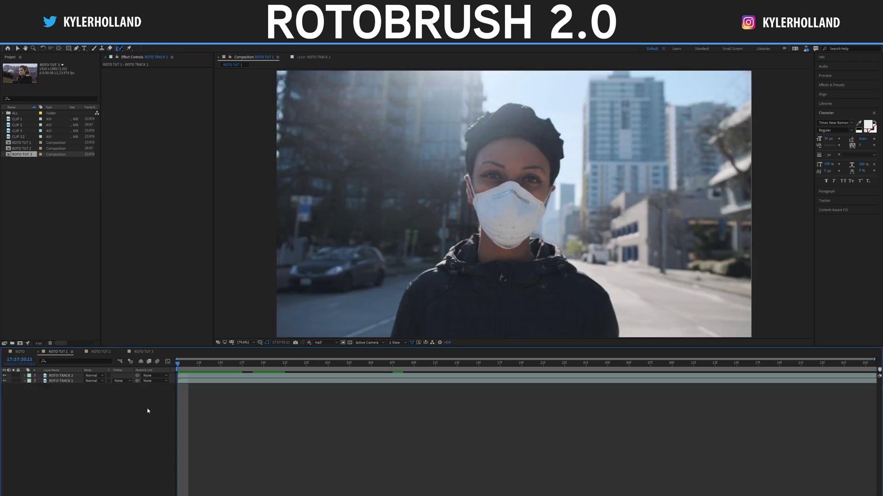
right_click(116, 411)
mouse_move(172, 413)
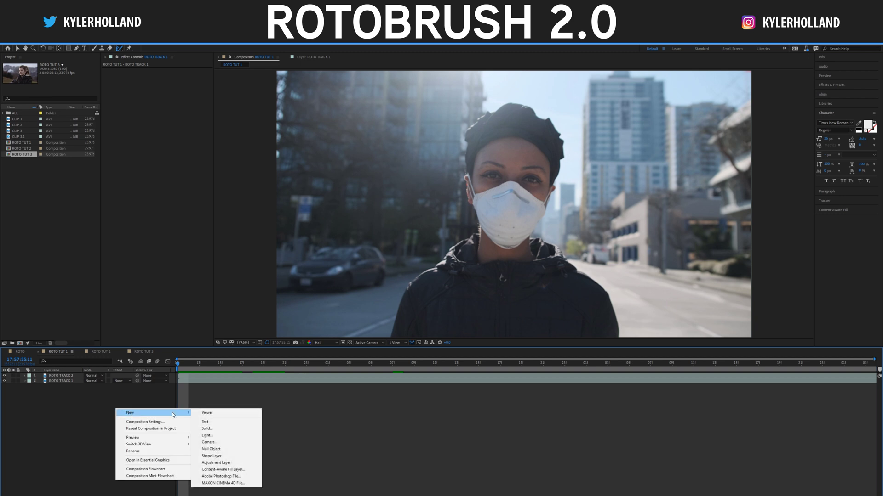
click(217, 423)
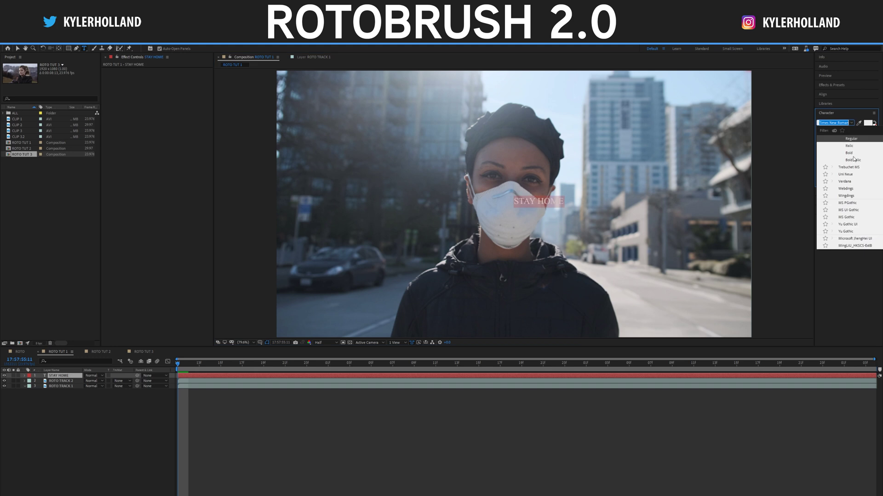
Set the STAY HOME text in Uni Neue Heavy, enlarge it to about half the frame width, and select its layer
click(855, 177)
click(838, 130)
text(Heavy)
key(Tab)
text(75)
key(Return)
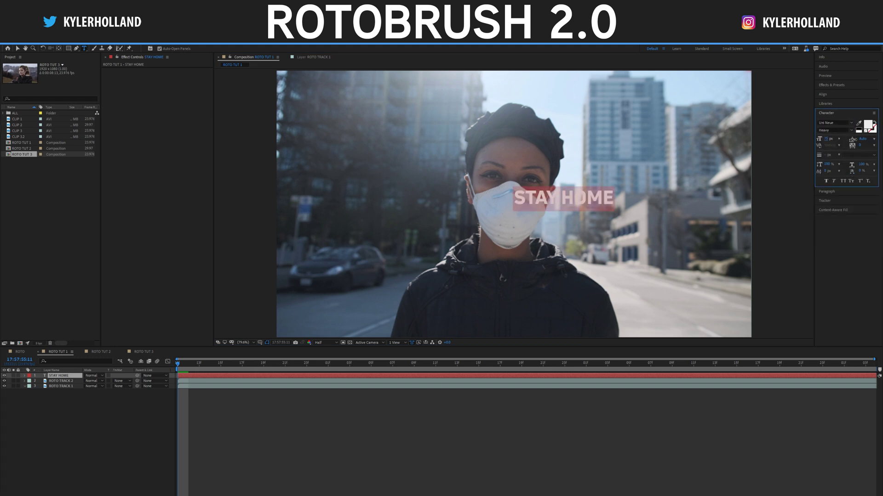
drag(825, 139, 876, 140)
click(71, 377)
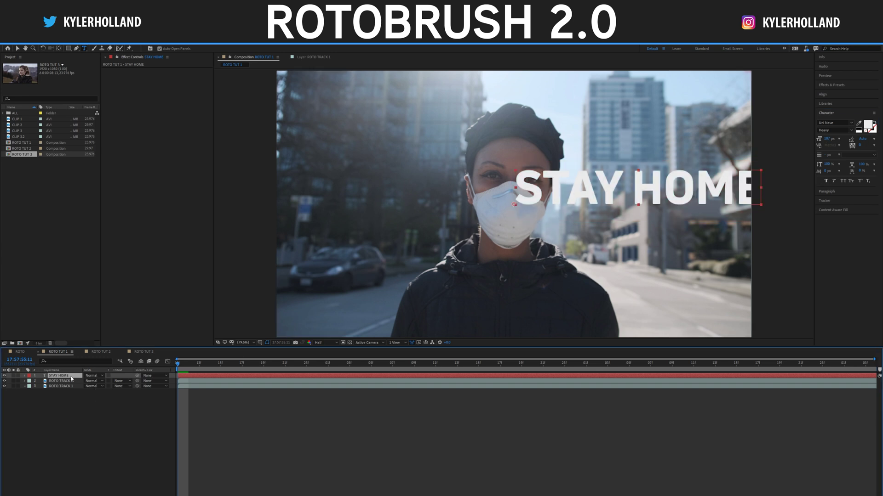
Move the STAY HOME text over the woman's face and add extra spaces between its two words
key(v)
drag(646, 195, 528, 210)
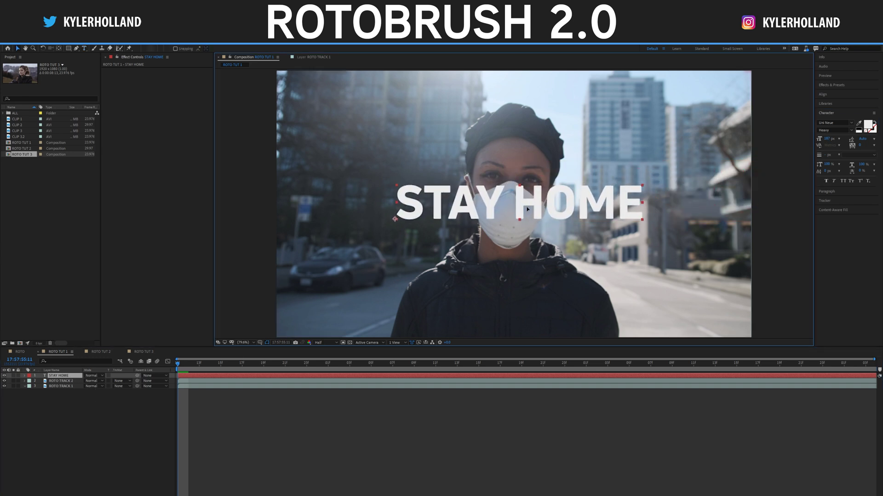
double_click(59, 378)
click(515, 222)
key(Escape)
Enlarge the STAY HOME text slightly and re-center it so the woman's mask sits between the two words
key(ctrl+alt+shift+period)
key(ctrl+alt+shift+period)
key(ctrl+alt+shift+period)
key(ctrl+alt+shift+period)
key(ctrl+alt+shift+period)
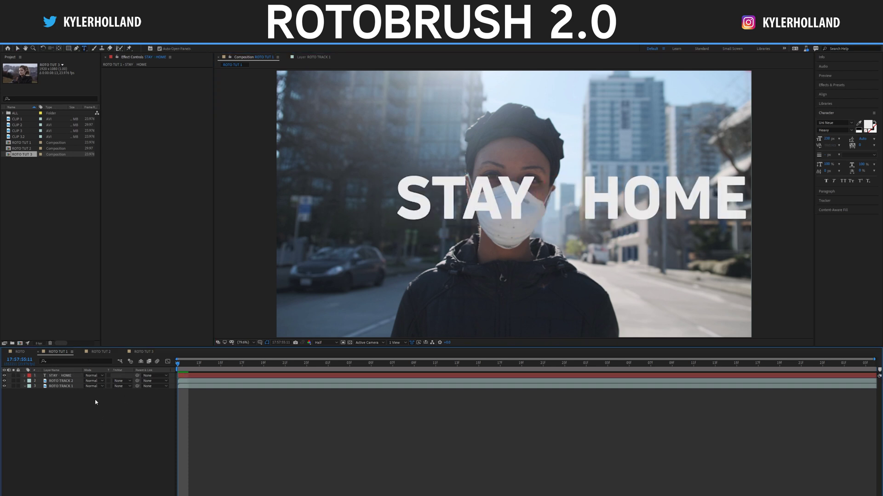
key(v)
drag(559, 212, 511, 211)
key(Return)
click(108, 409)
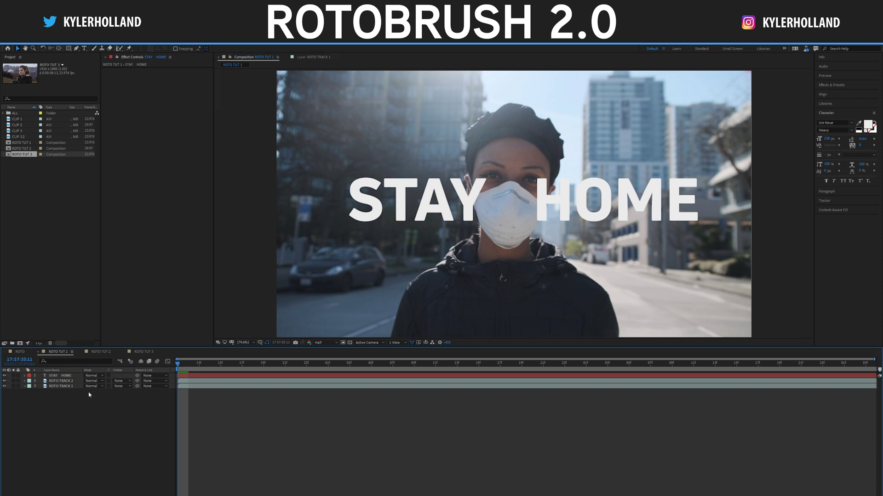
Place the STAY HOME layer between the ROTO TRACK 2 cutout and the ROTO TRACK 1 background, and preview the composite
click(66, 381)
drag(67, 386, 64, 374)
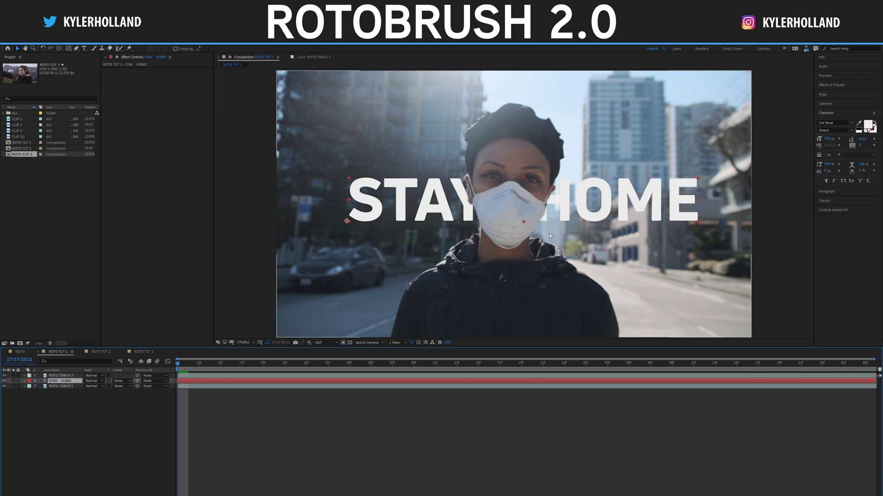
key(space)
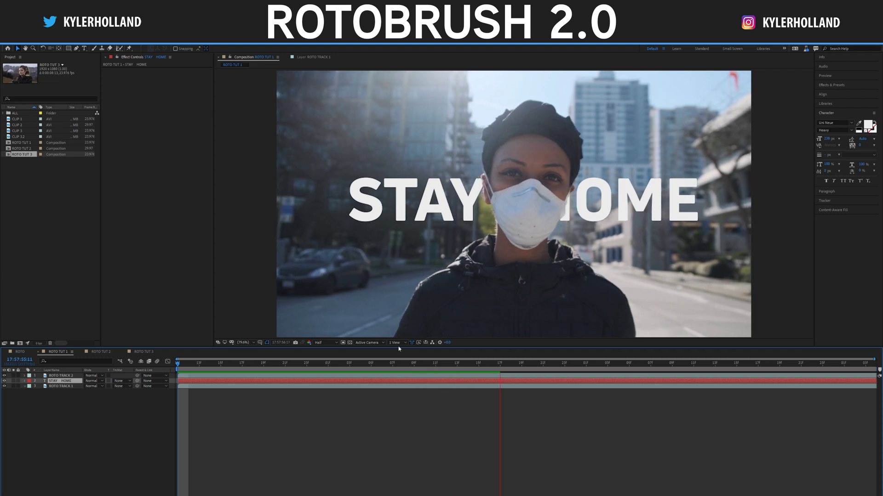
click(231, 363)
drag(232, 363, 214, 364)
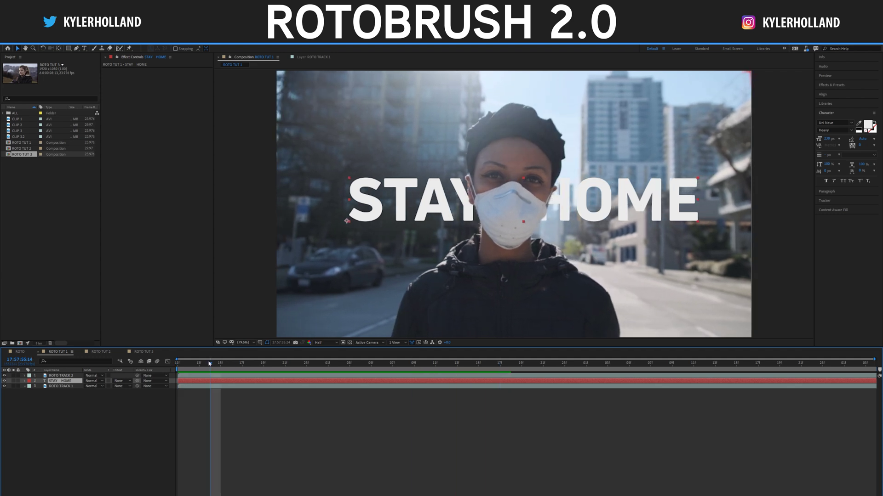
Duplicate the ROTO TRACK 2 cutout and shift the copy's Position left so it stands beside the original woman
key(ctrl+Up)
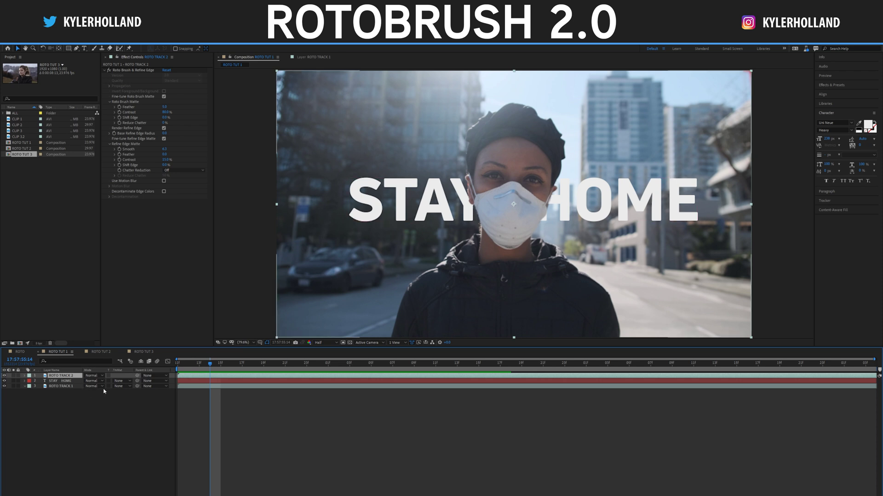
key(ctrl+d)
key(p)
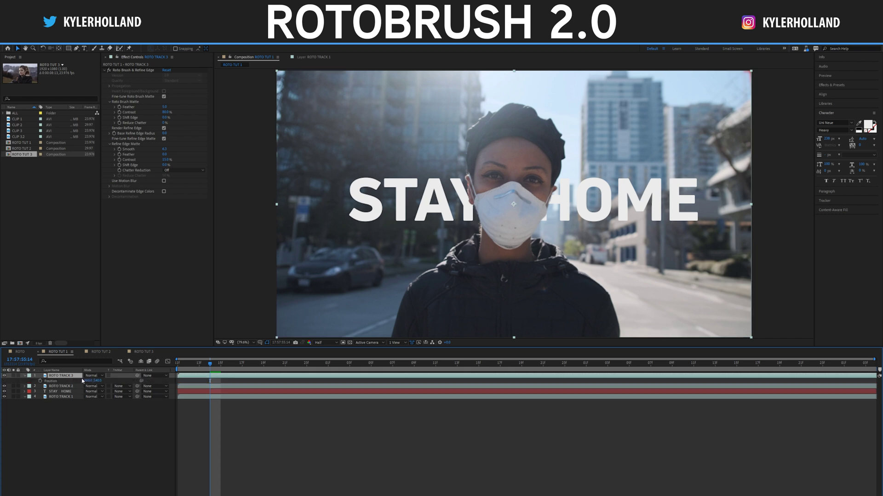
drag(86, 381, 63, 381)
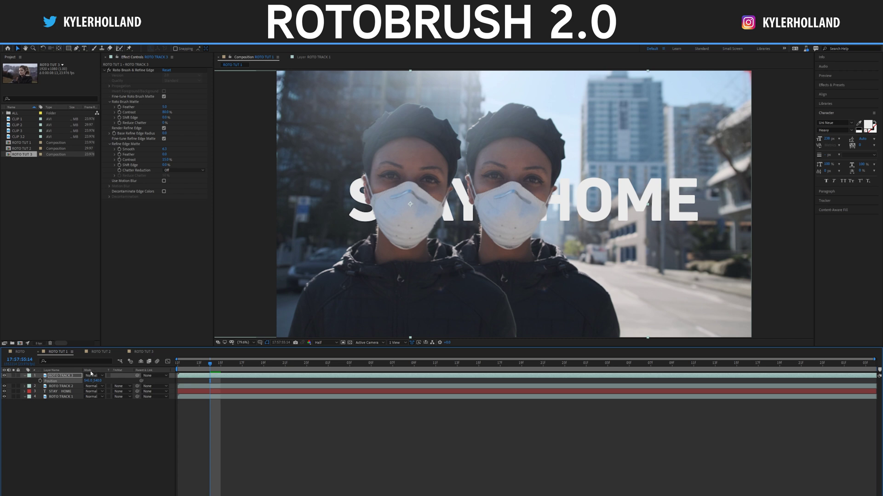
Set the shifted cutout copy's blending mode to Soft Light and move it beneath the ROTO TRACK 2 layer
click(92, 375)
click(107, 494)
key(F4)
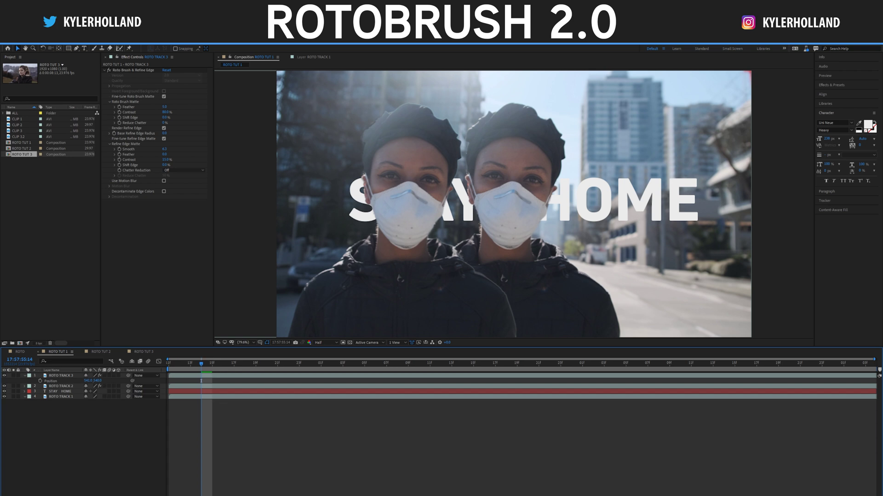
key(F4)
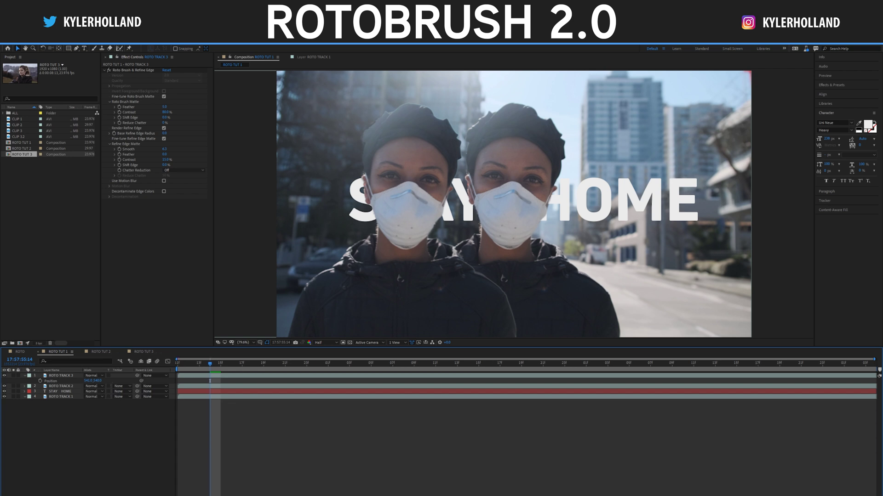
click(101, 377)
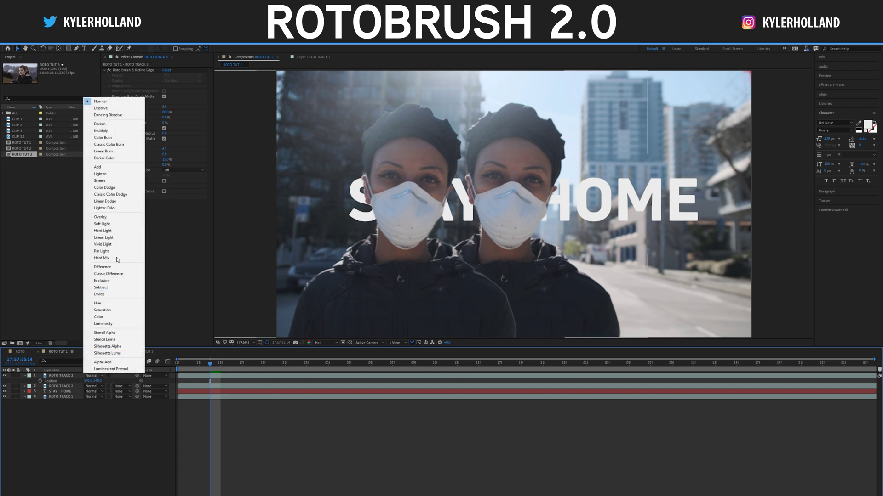
click(102, 223)
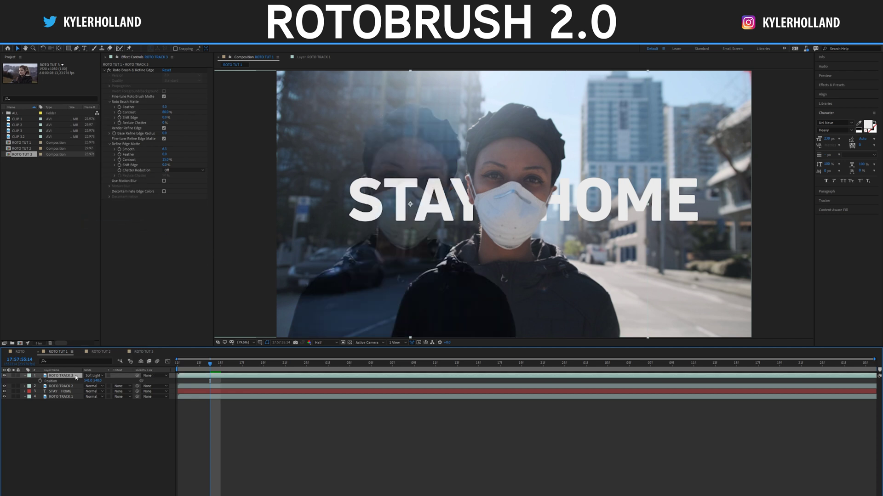
drag(66, 378, 63, 389)
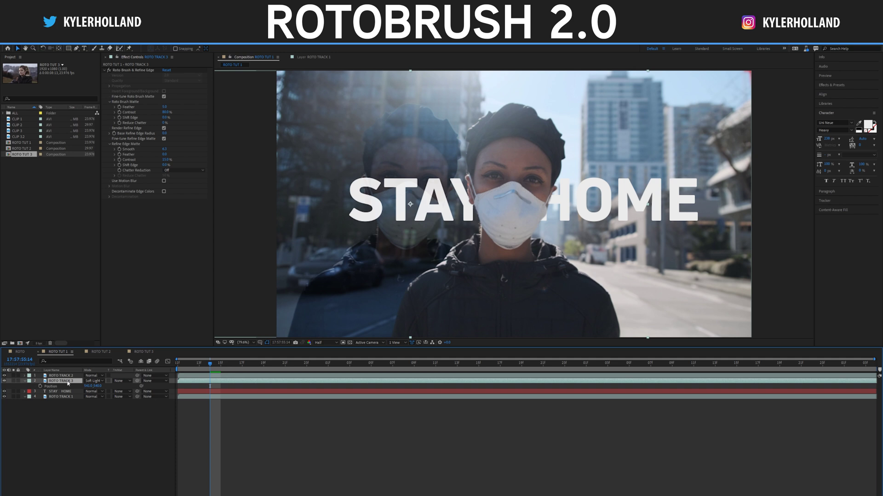
Duplicate the Soft Light cutout, shift the new copy's Position to the right side of the woman, and preview the result
key(ctrl+d)
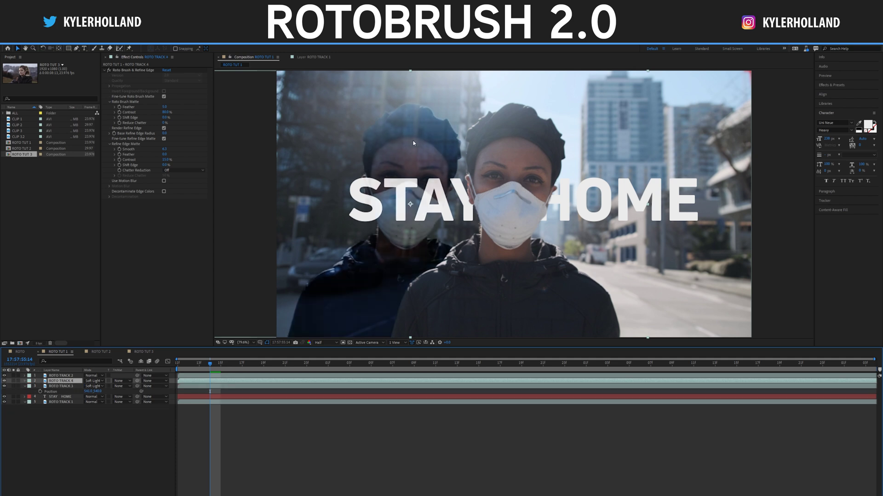
key(p)
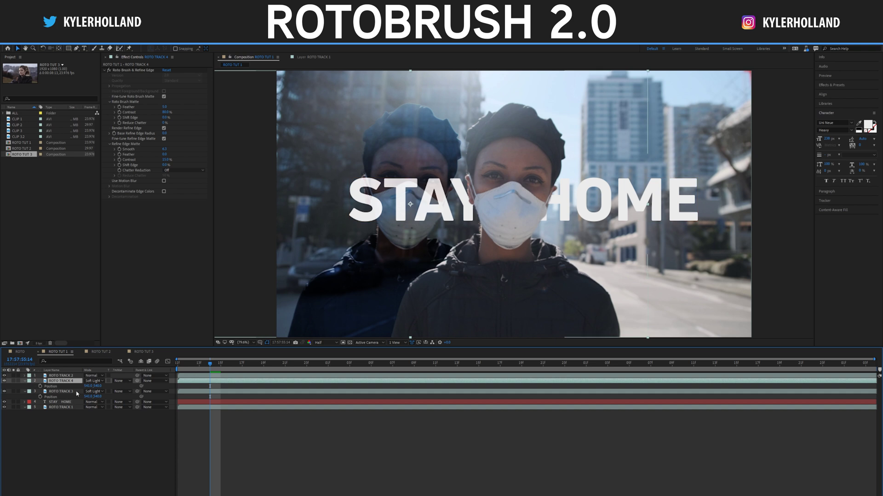
drag(88, 386, 360, 380)
key(space)
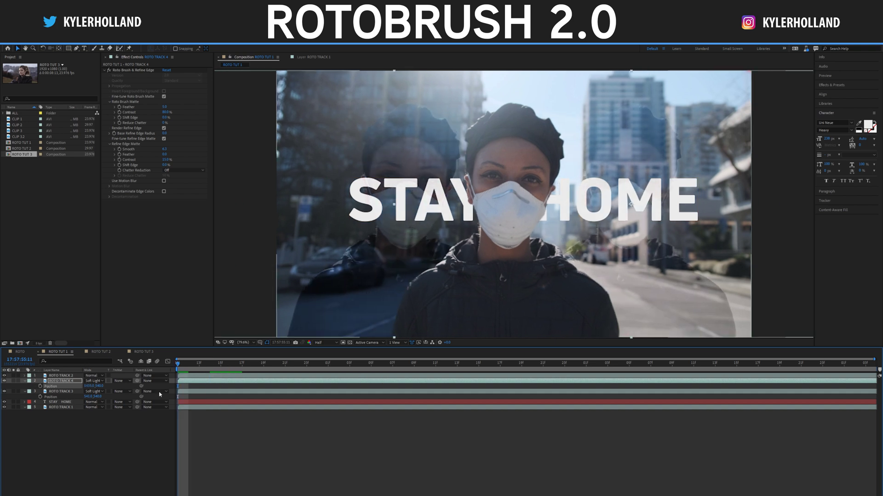